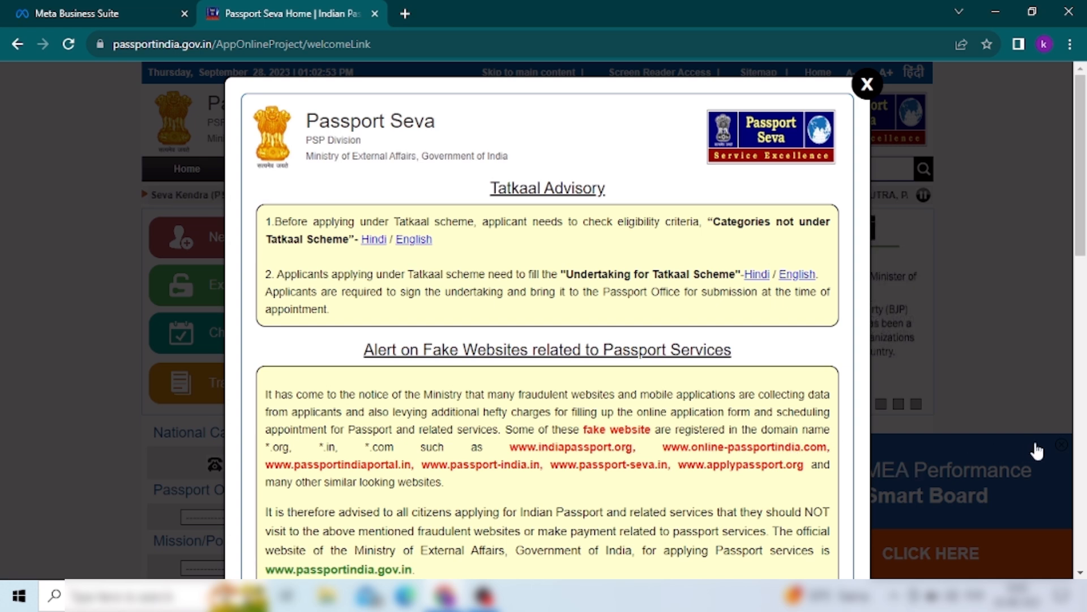
- Close the advisory pop-up and open the New User Registration form
scroll(1036, 451, down, 8)
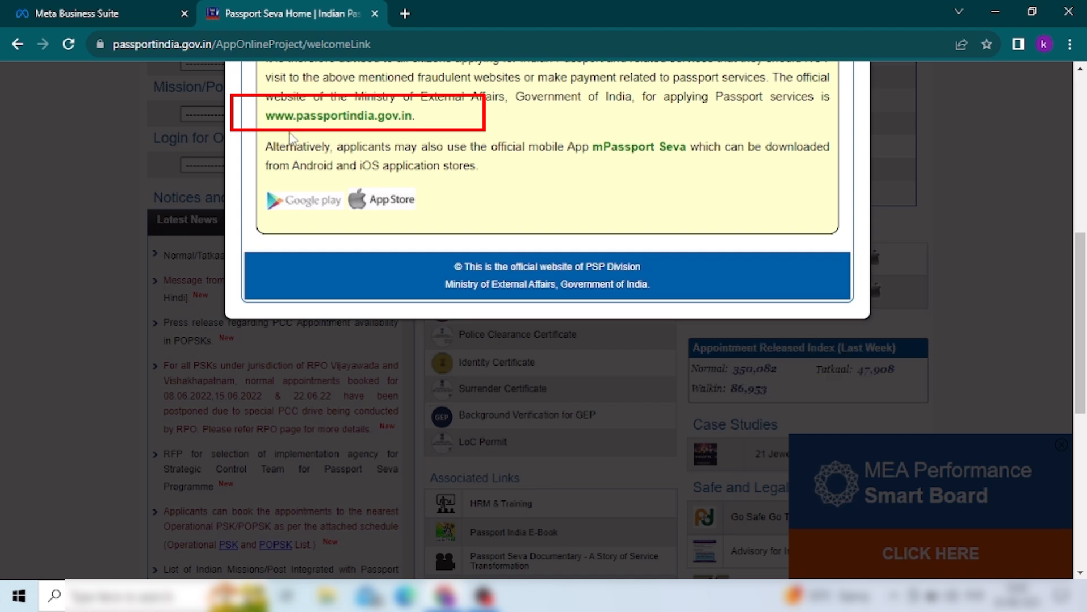
click(391, 117)
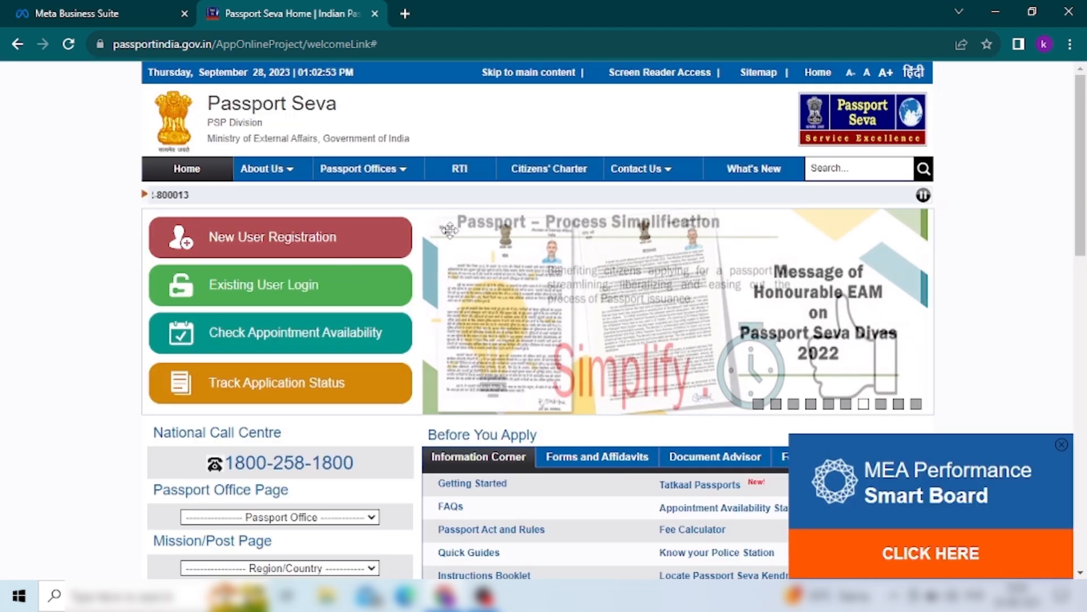
click(286, 238)
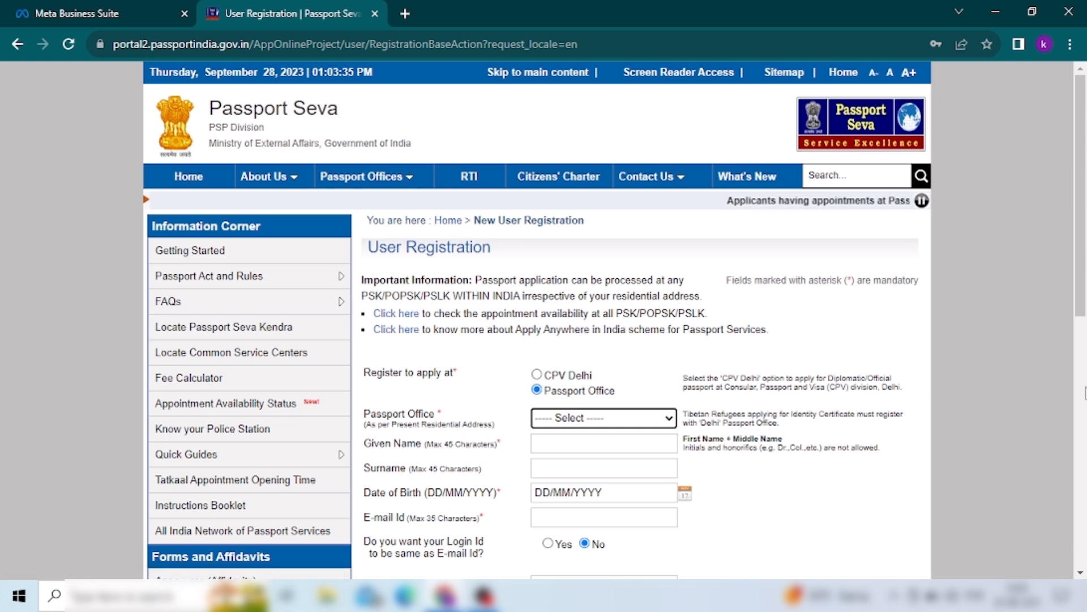
- Select Chandigarh as the Passport Office on the registration form
click(1080, 573)
click(1080, 573)
click(1081, 573)
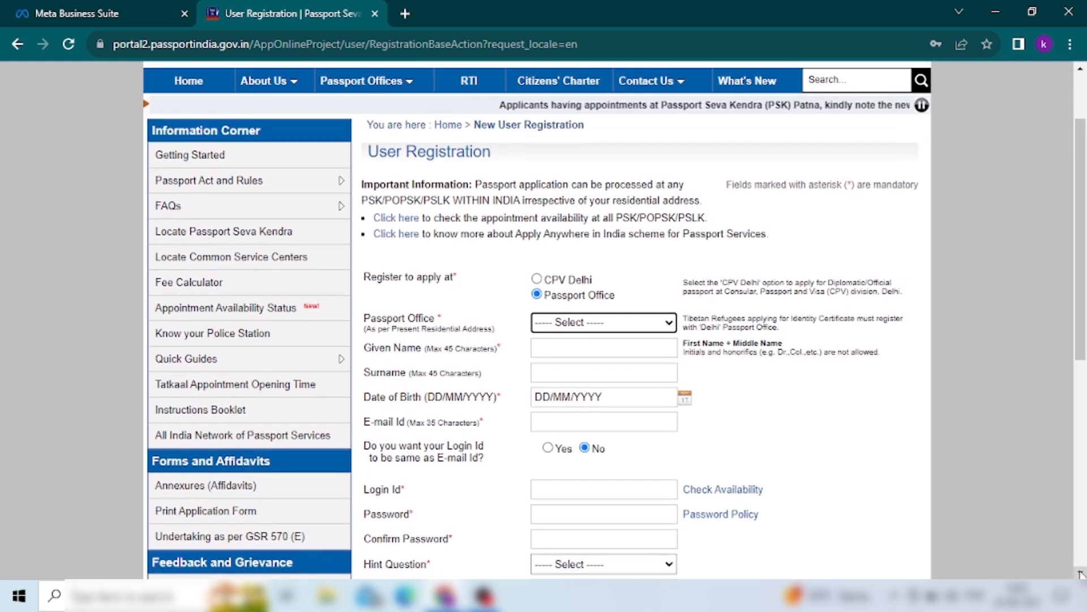
click(1081, 573)
click(1080, 574)
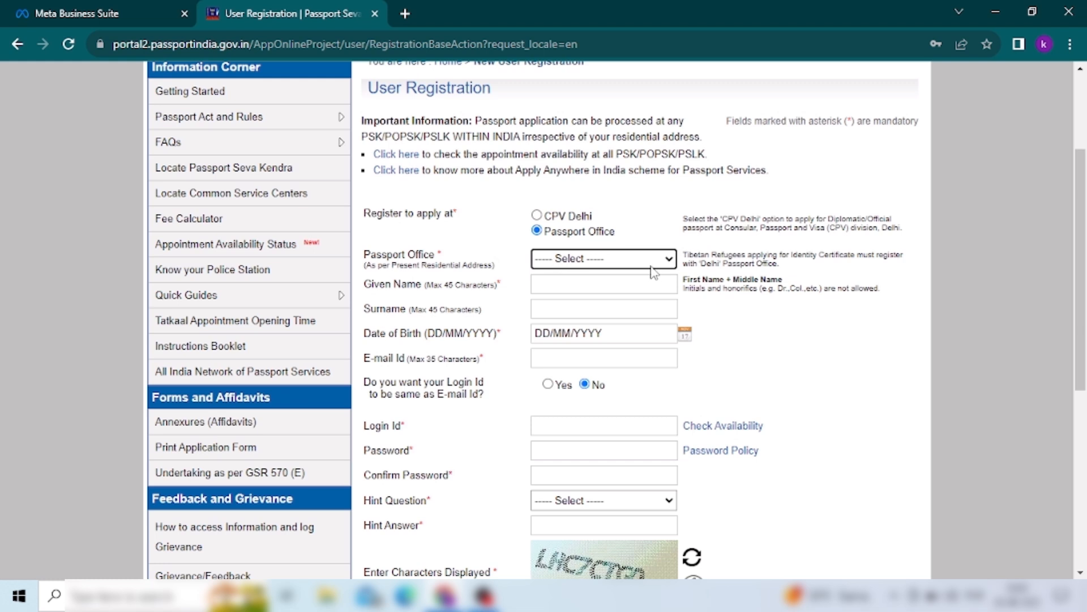
click(669, 260)
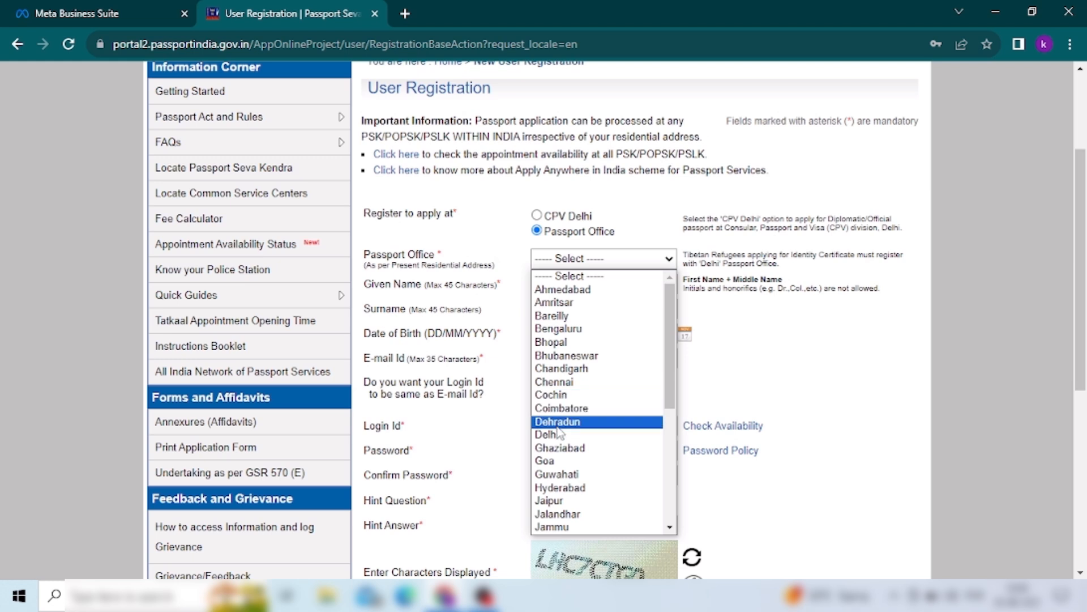
click(559, 368)
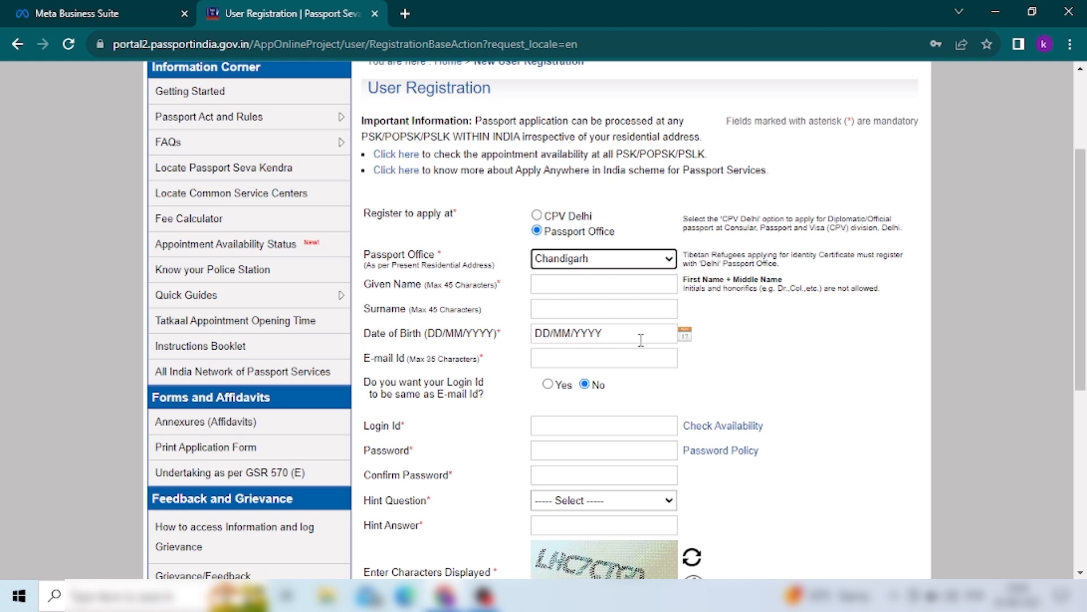
- Fill in date of birth, name, e-mail, login, password, hint and captcha, then submit the registration
click(685, 337)
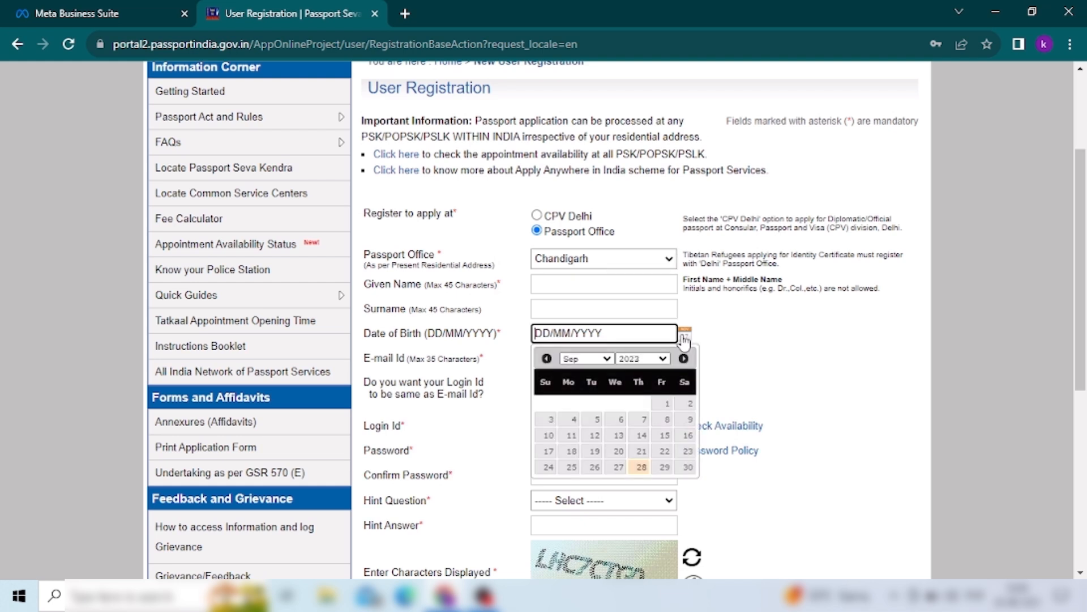
click(432, 370)
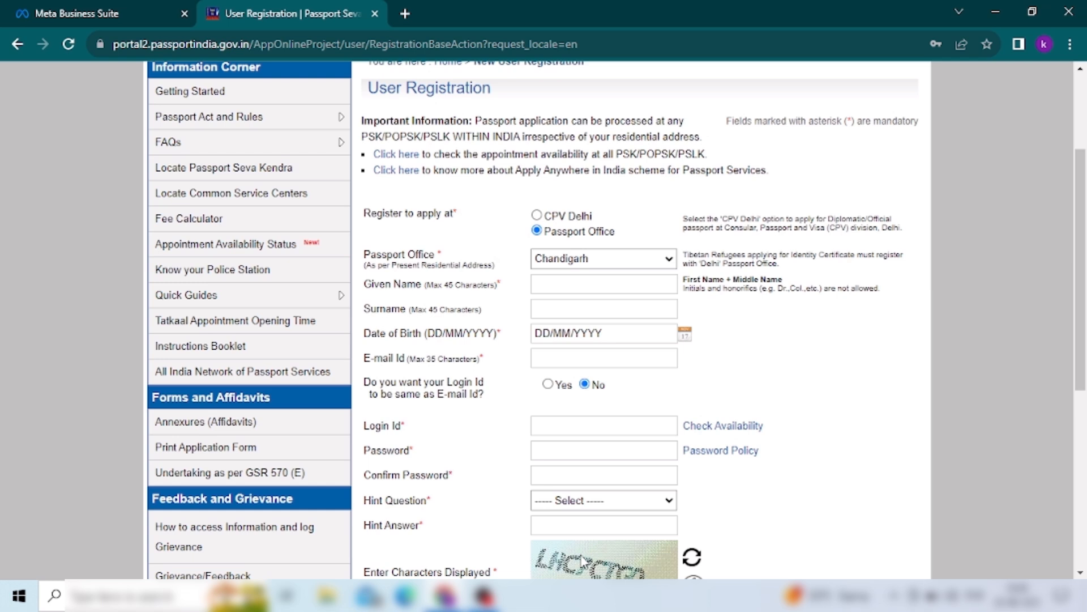
click(1081, 572)
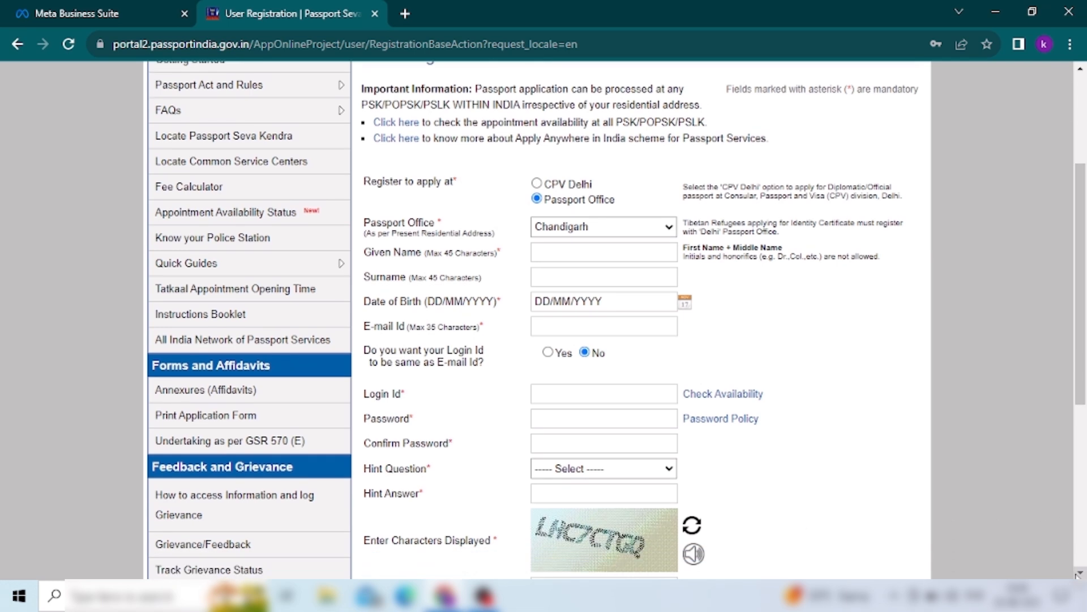
click(1078, 574)
click(1078, 574)
click(1078, 574)
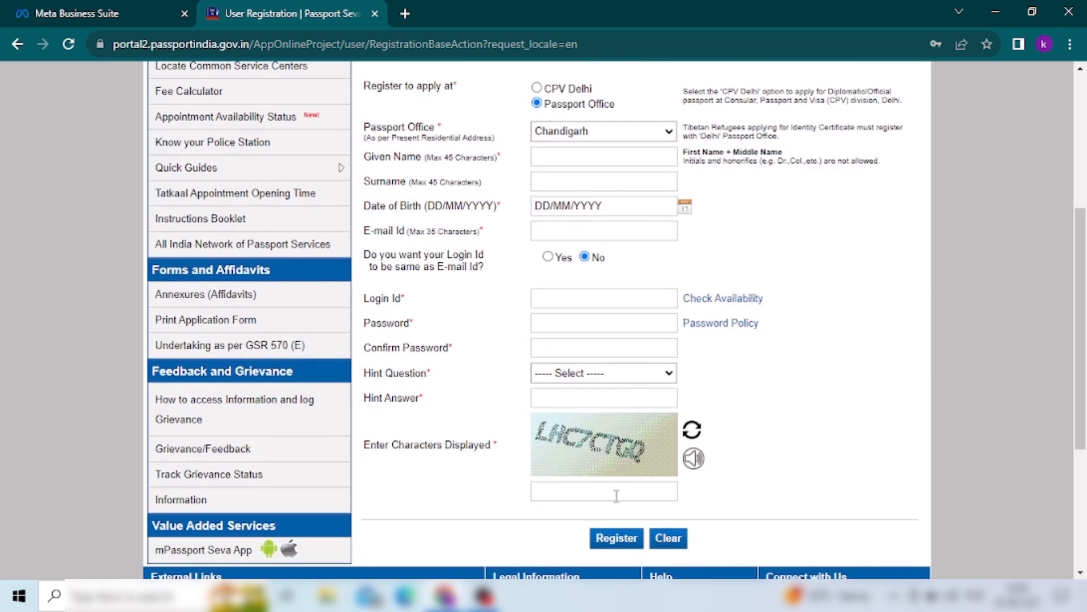
click(616, 539)
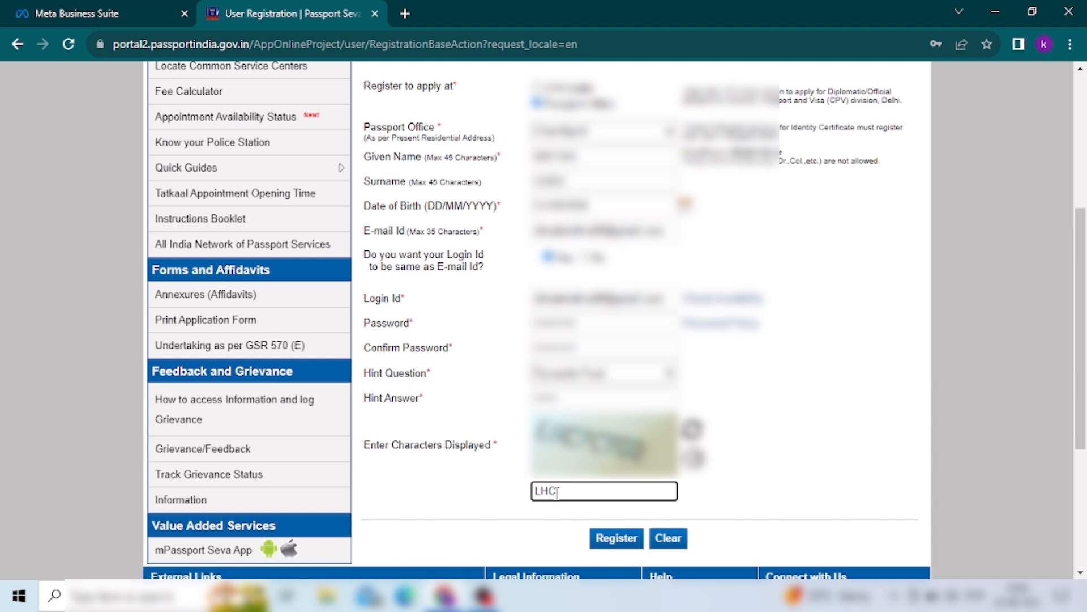
text(7)
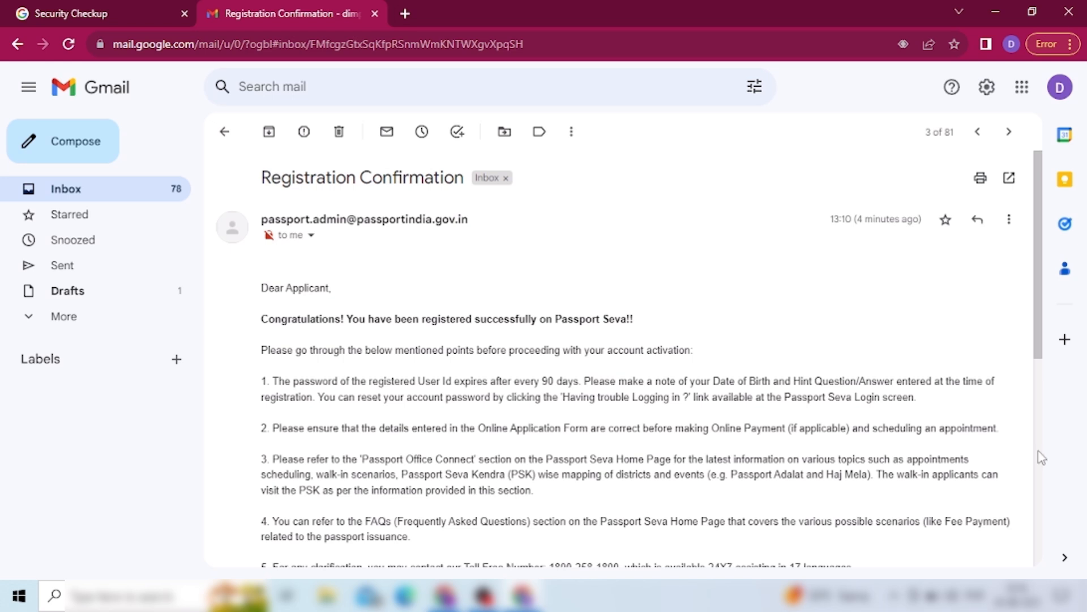
- Activate the account via the link in the Registration Confirmation email
click(1041, 461)
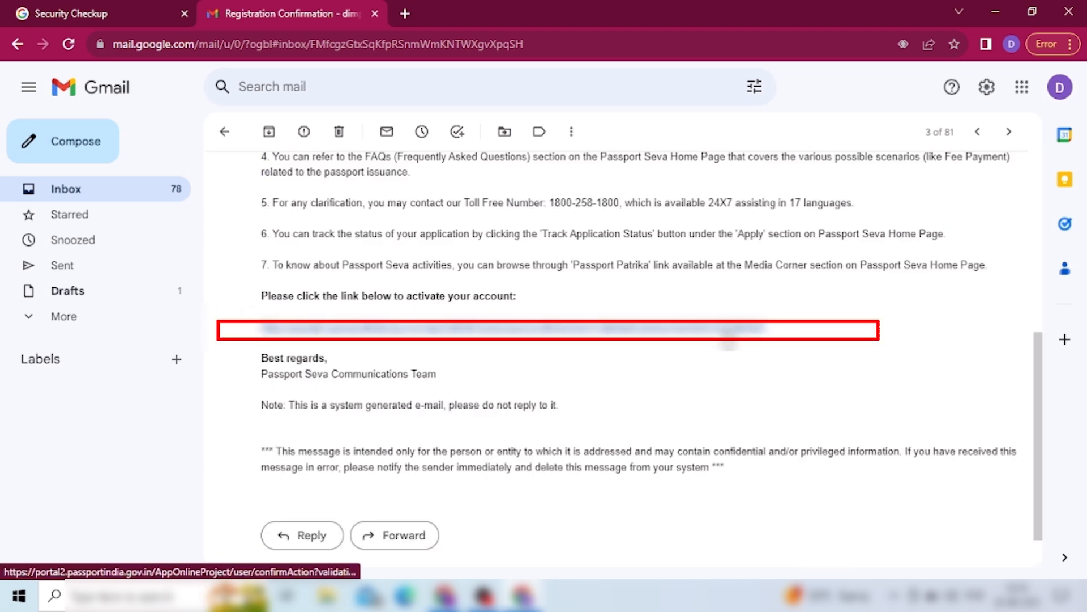
click(725, 330)
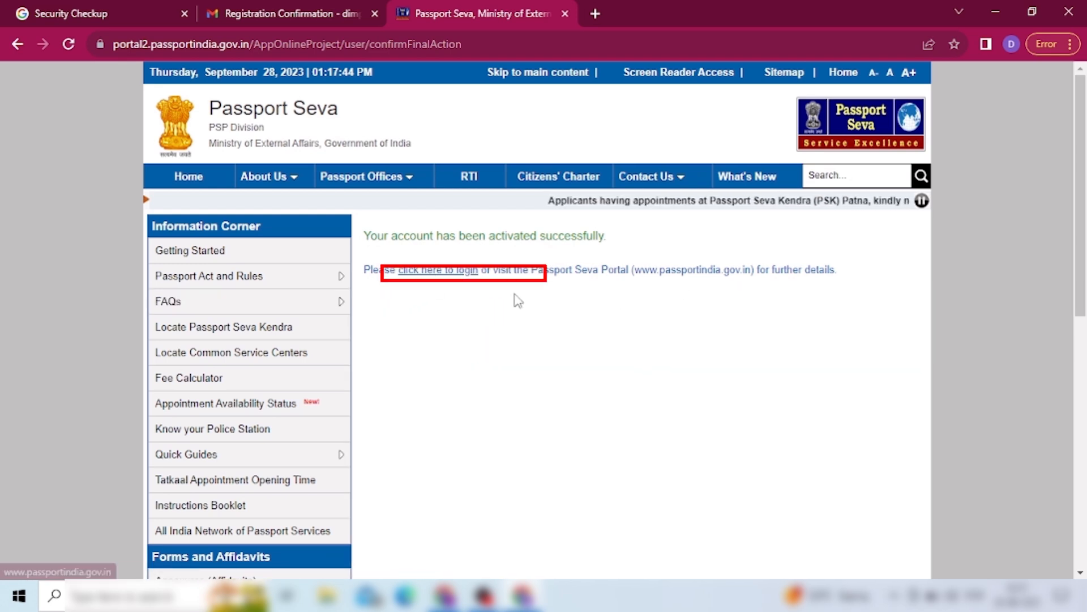
- Log in to the activated account with the password and the shown captcha code
click(450, 274)
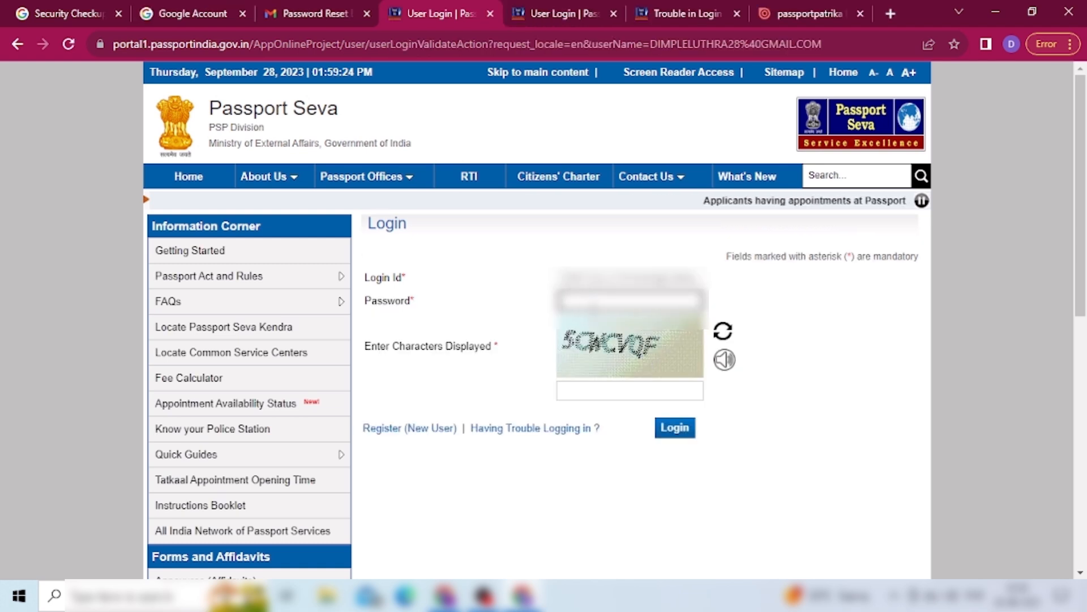
click(625, 391)
text(5CWCVQF)
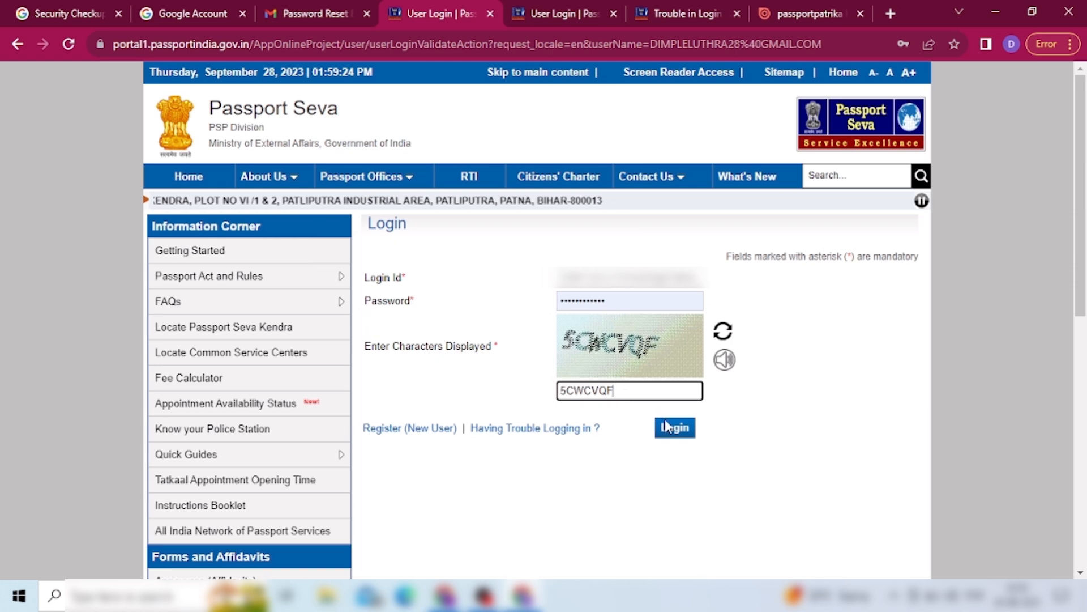
click(680, 435)
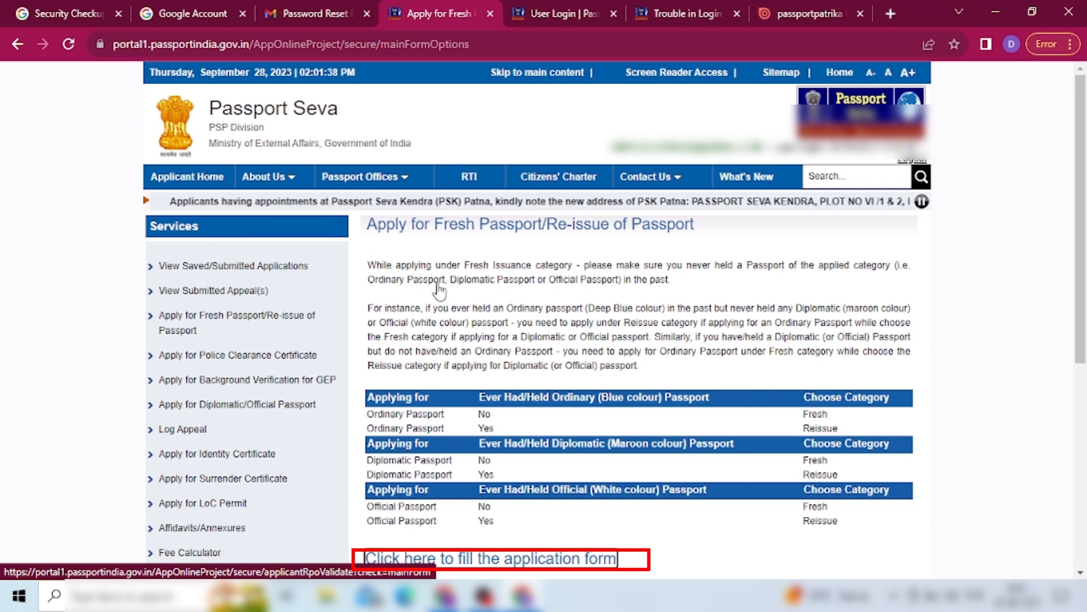
- Start the application form, choosing Haryana as the state and Kaithal as the district
click(511, 561)
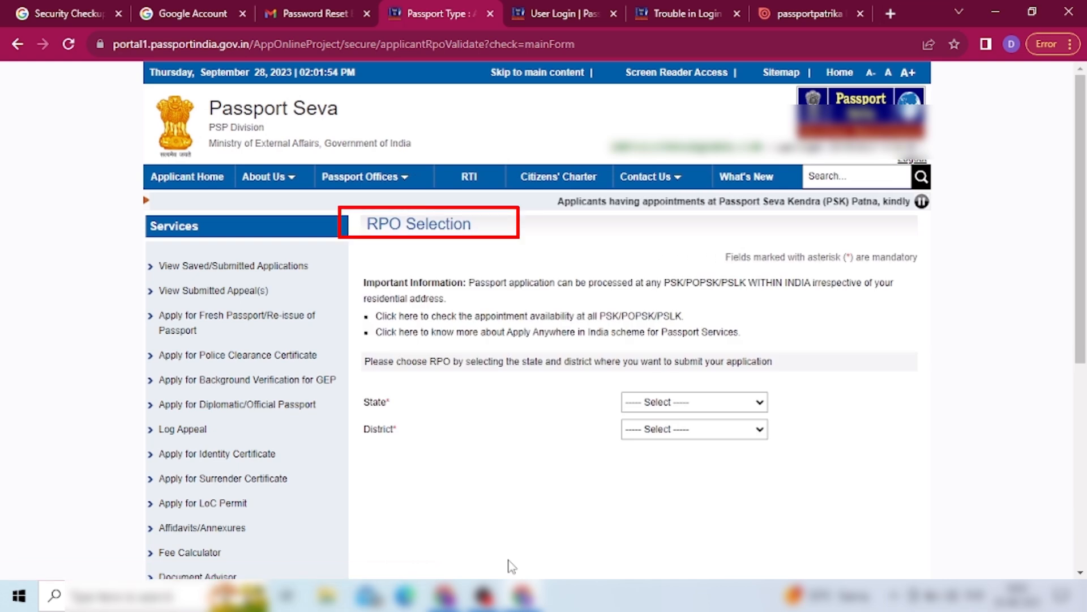
click(760, 403)
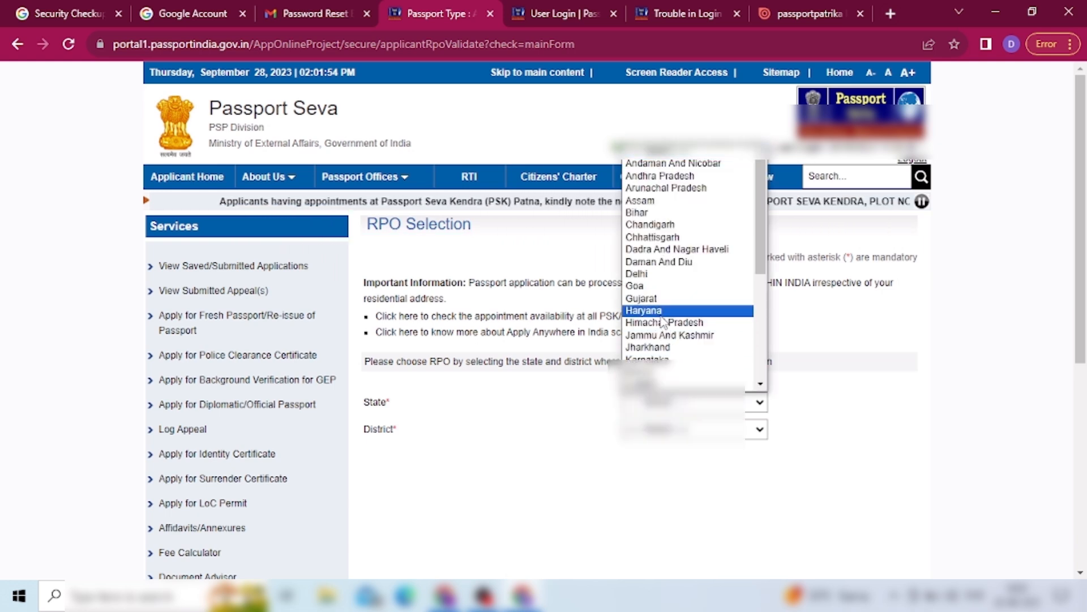
click(646, 310)
click(694, 429)
click(656, 317)
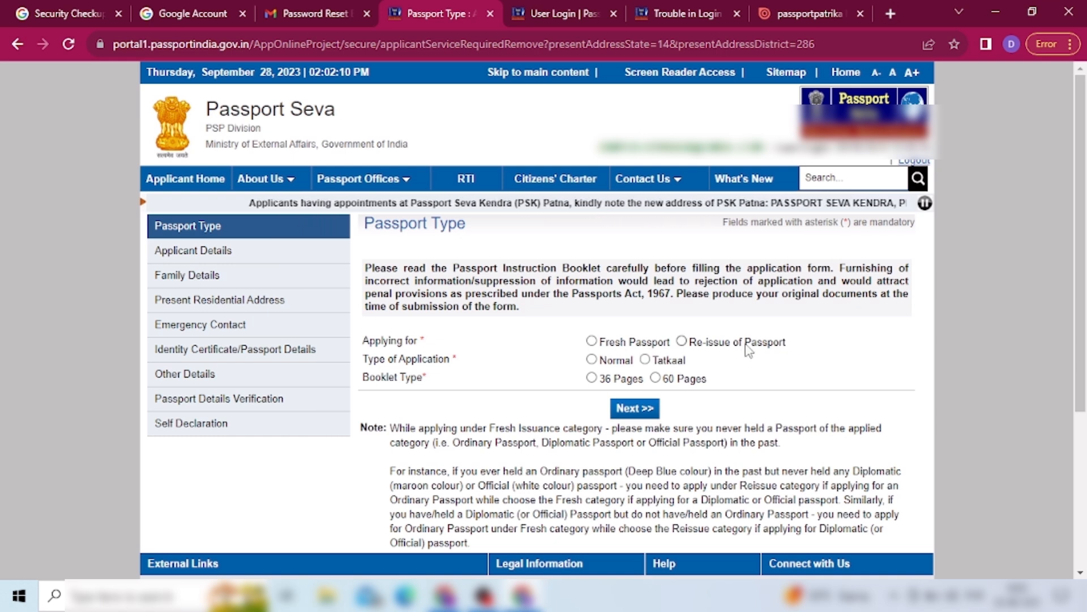
- Choose Fresh Passport, Normal application type and a 36-page booklet
click(592, 343)
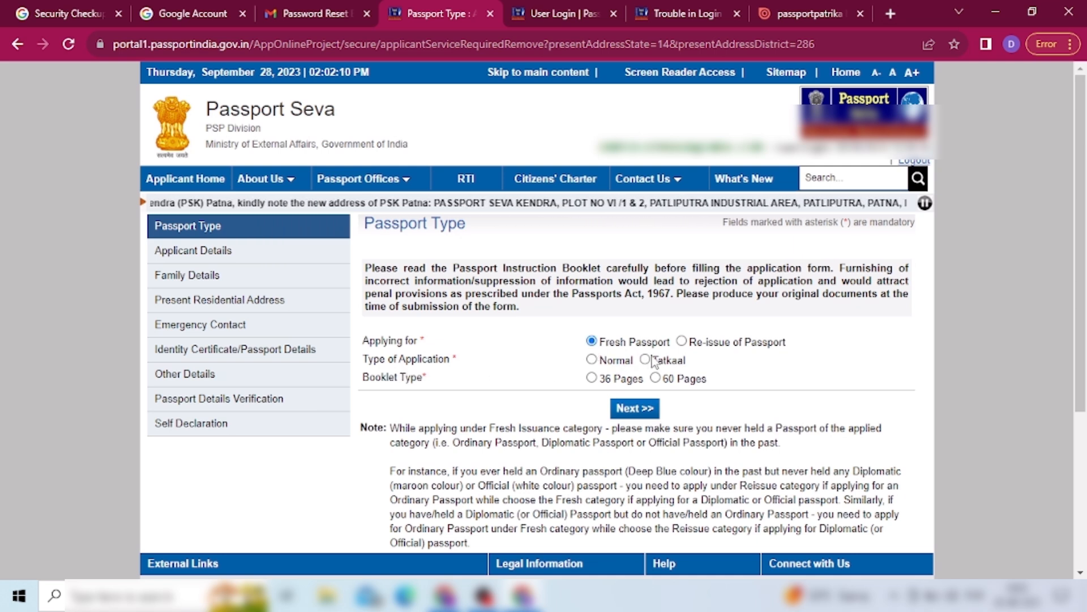
click(592, 362)
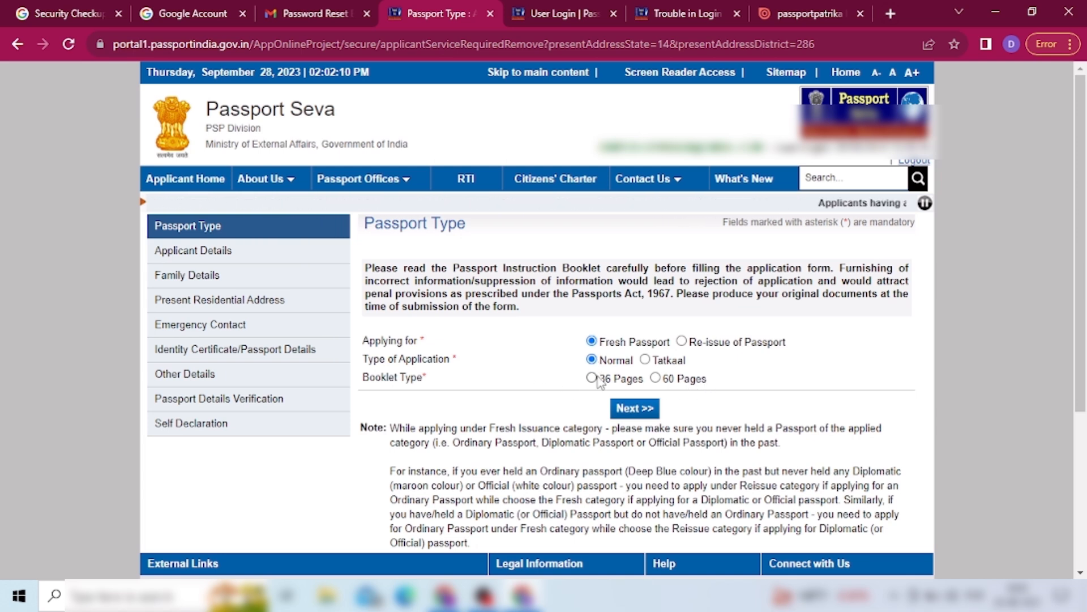
click(592, 379)
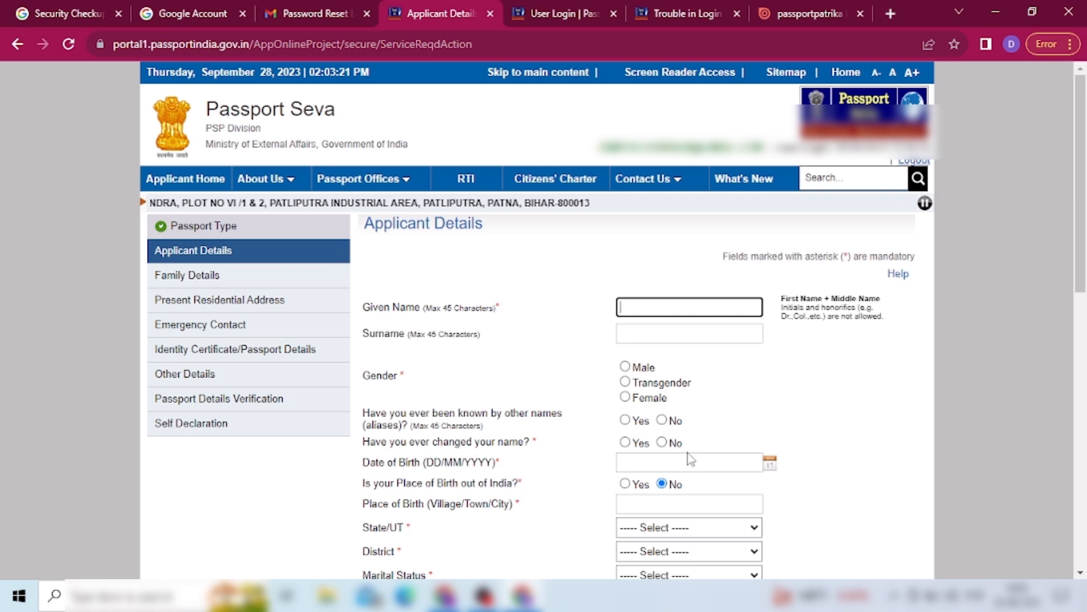
- Close the Date of Birth calendar and scroll down to the citizenship and ID fields
click(769, 469)
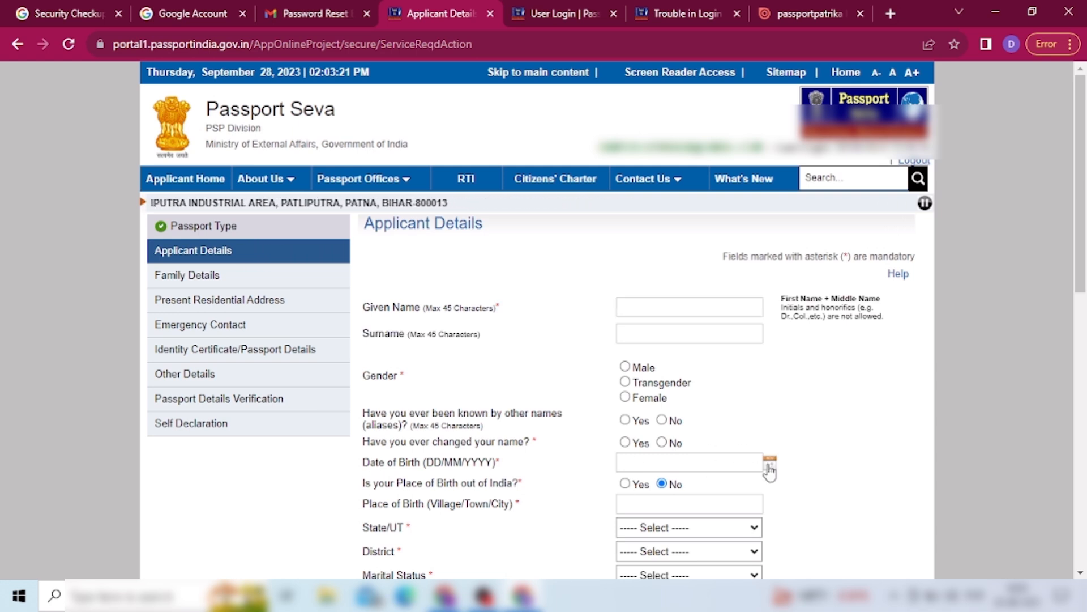
click(817, 472)
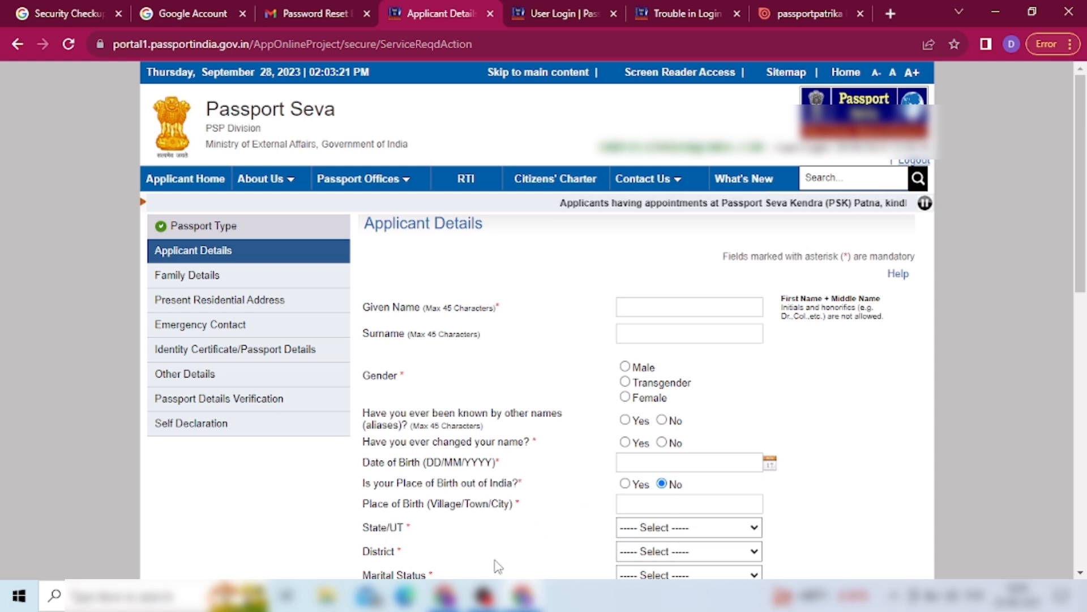
scroll(1080, 573, down, 5)
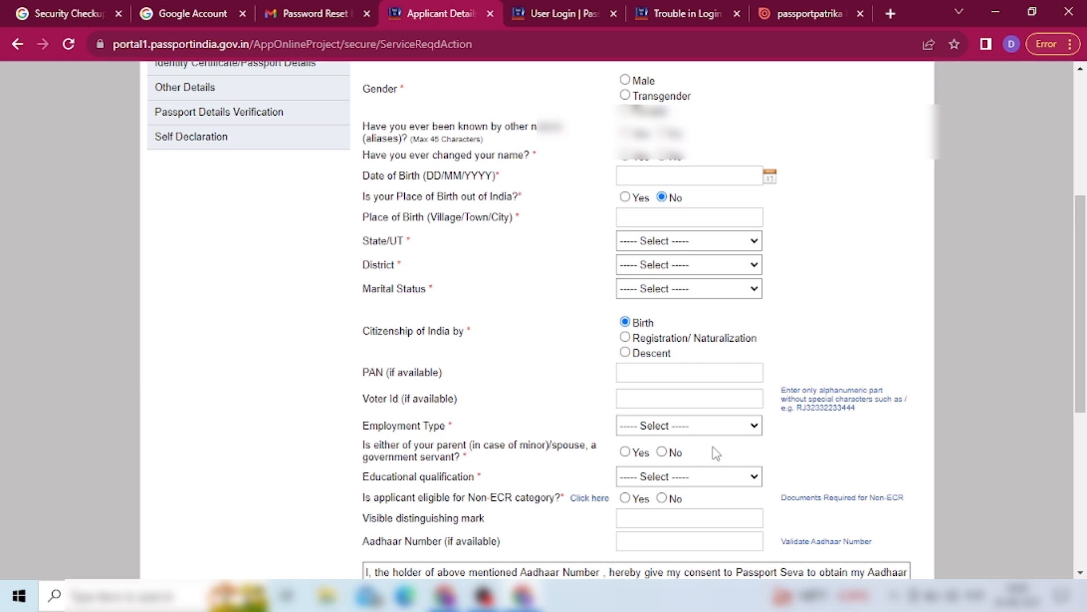
- Finish the Applicant Details, check Non-ECR help, agree to Aadhaar consent and proceed to Family Details
click(1081, 573)
click(590, 498)
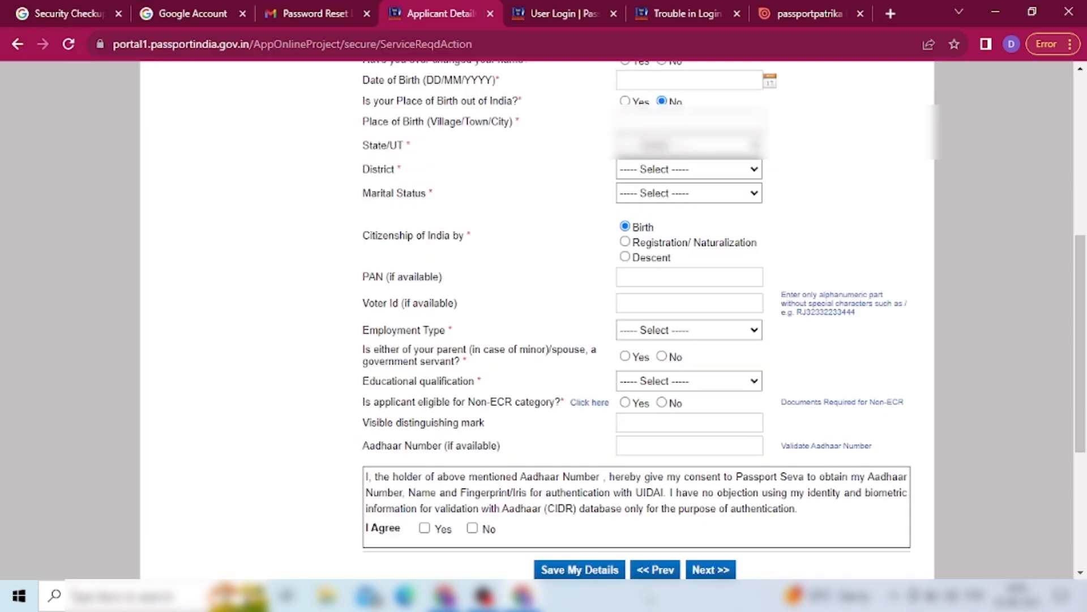
scroll(546, 523, up, 2)
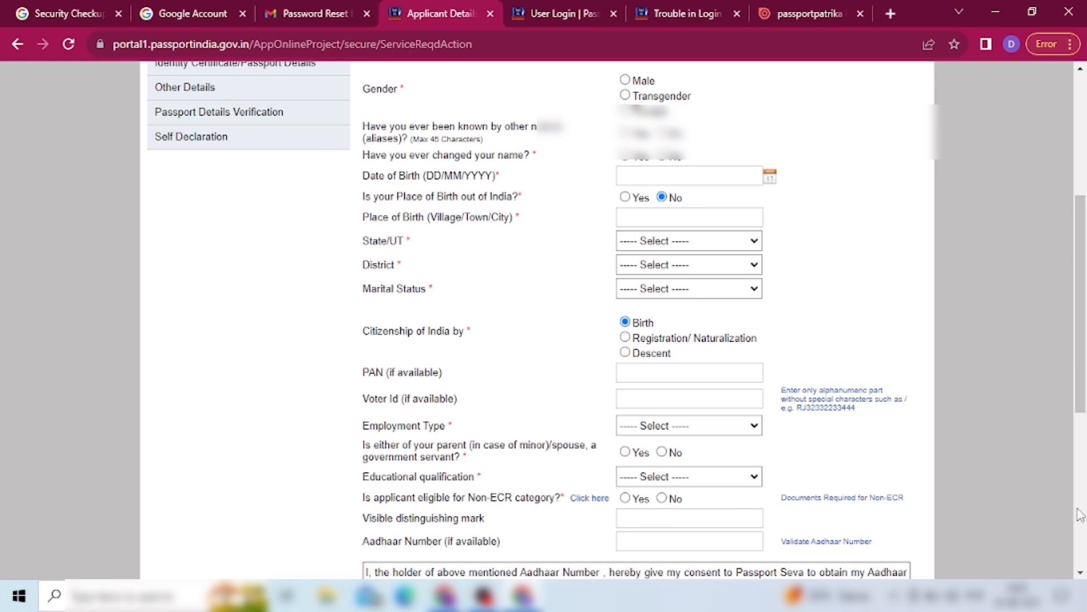
click(1081, 573)
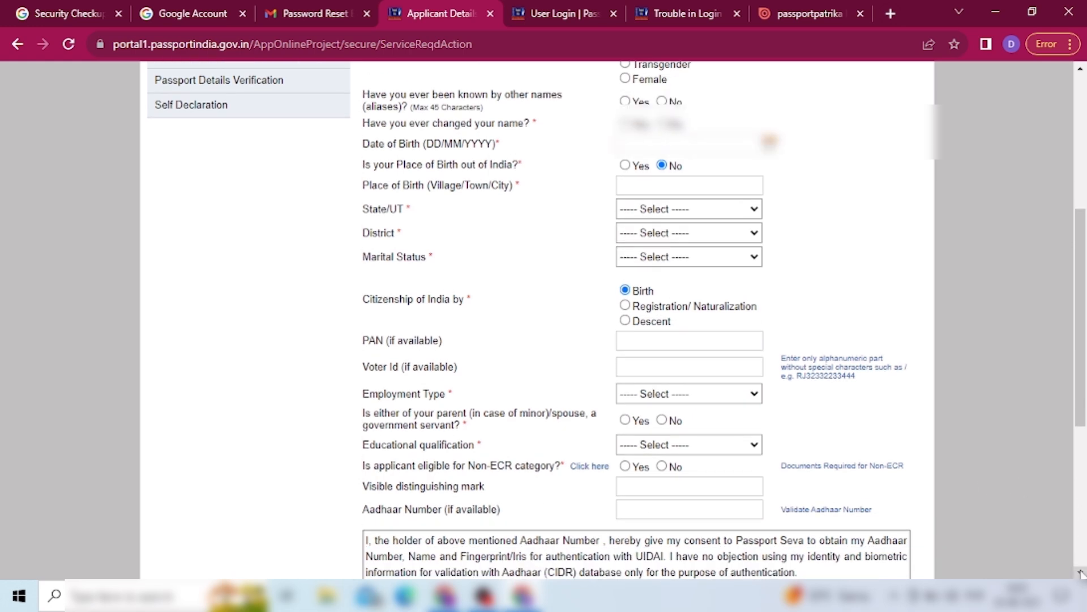
click(1082, 574)
click(1081, 573)
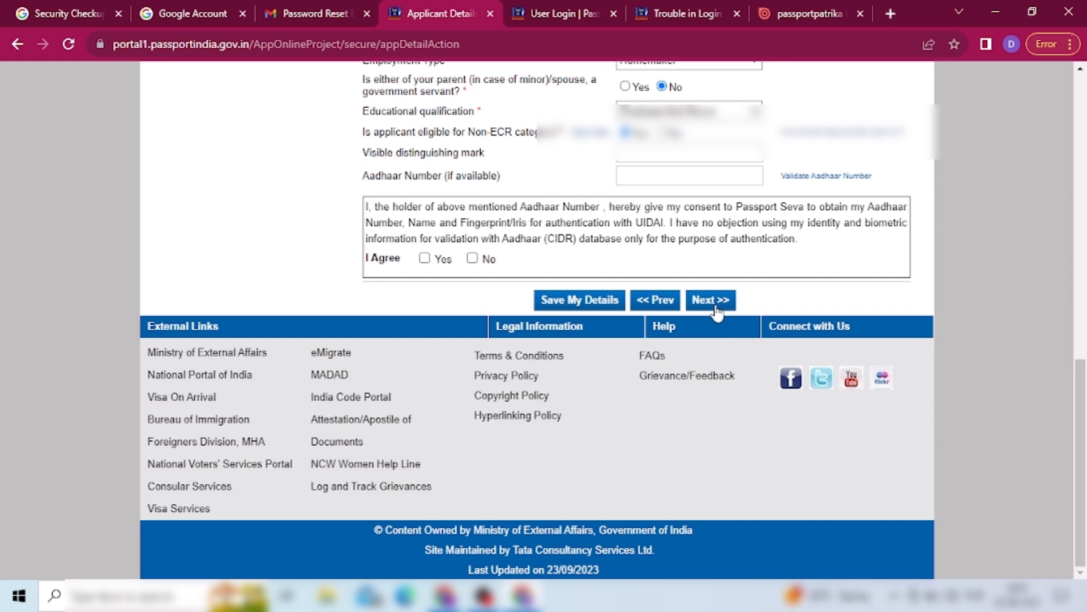
click(425, 260)
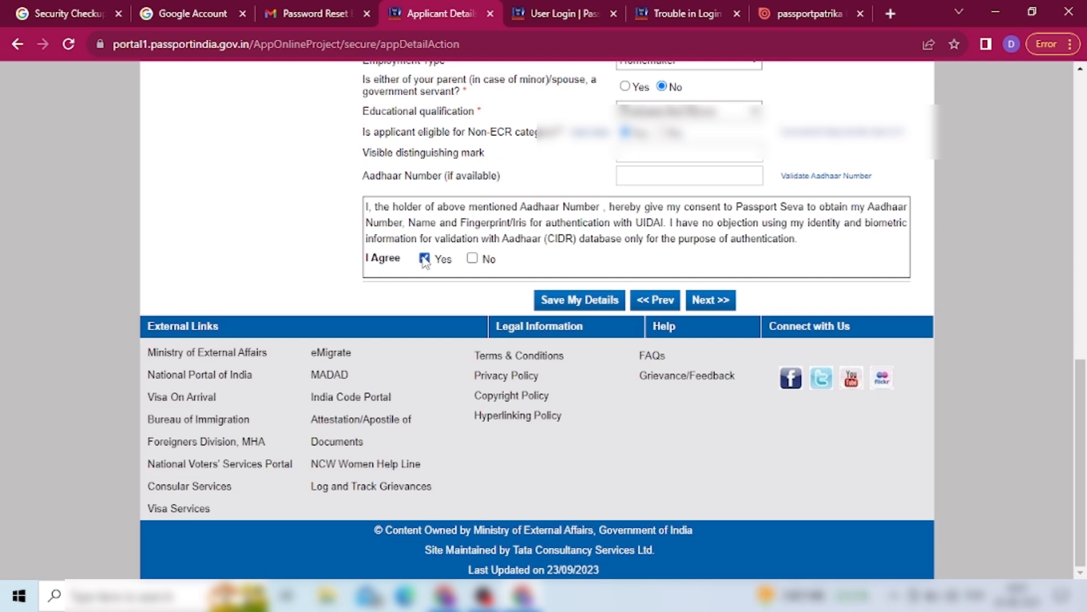
click(714, 300)
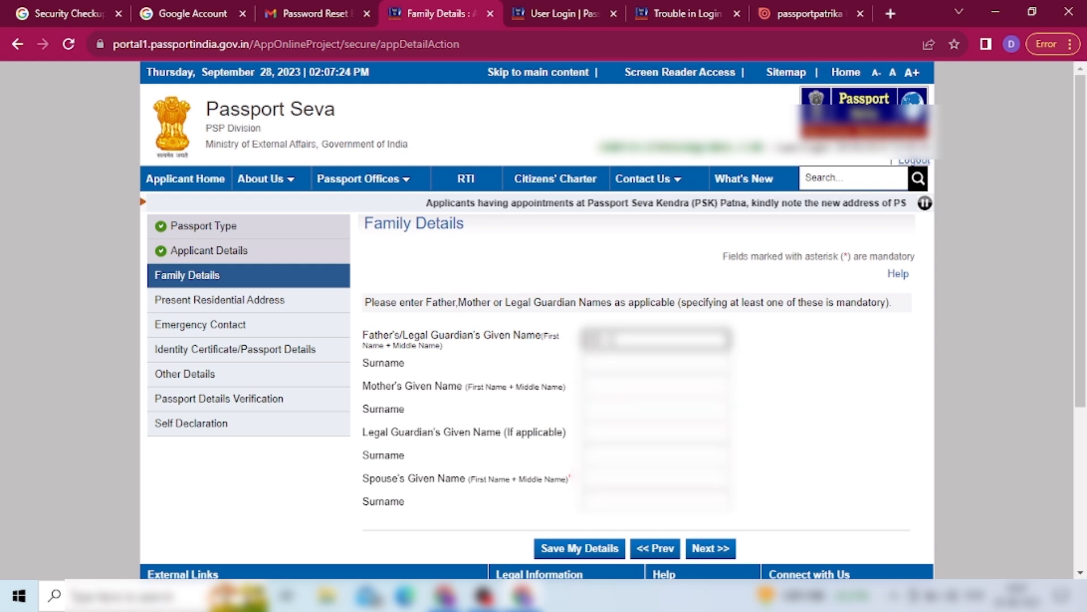
- Enter the father's, mother's and spouse's given names and surnames, then proceed
text(*****)
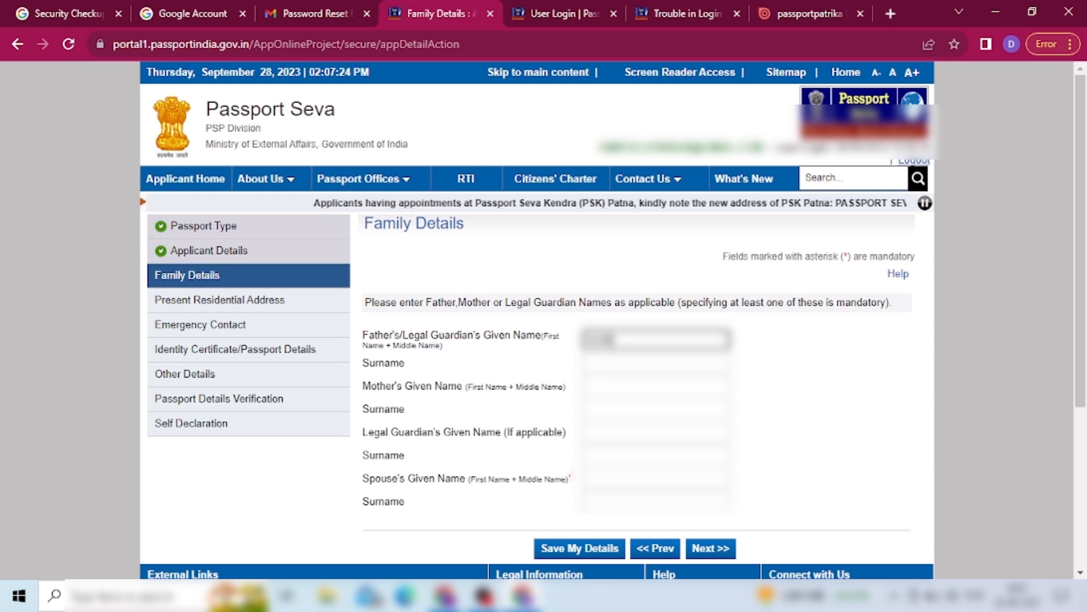
text(****)
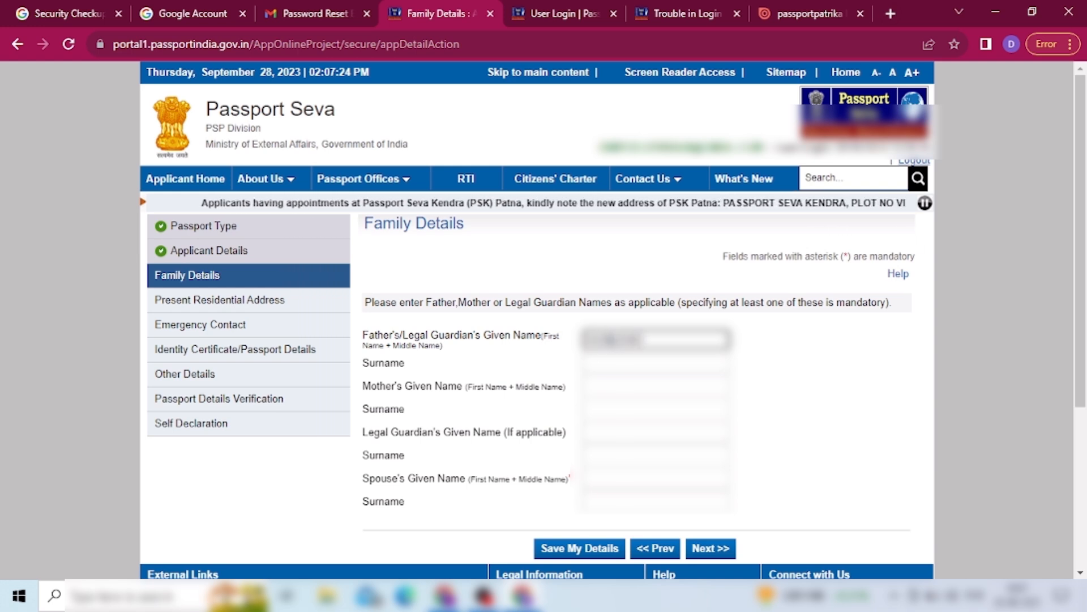
text(***)
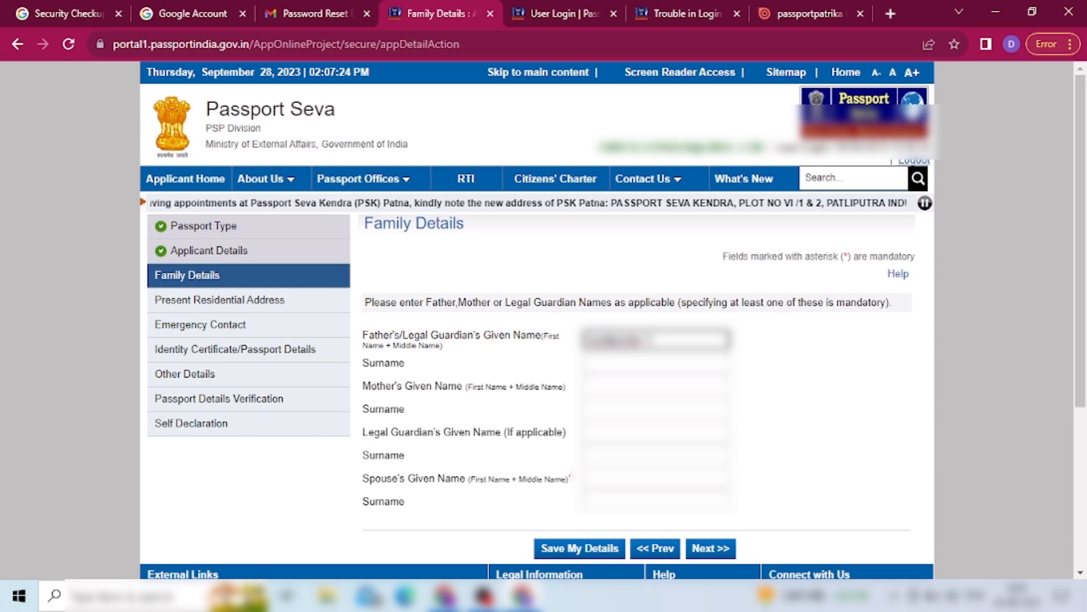
text(***)
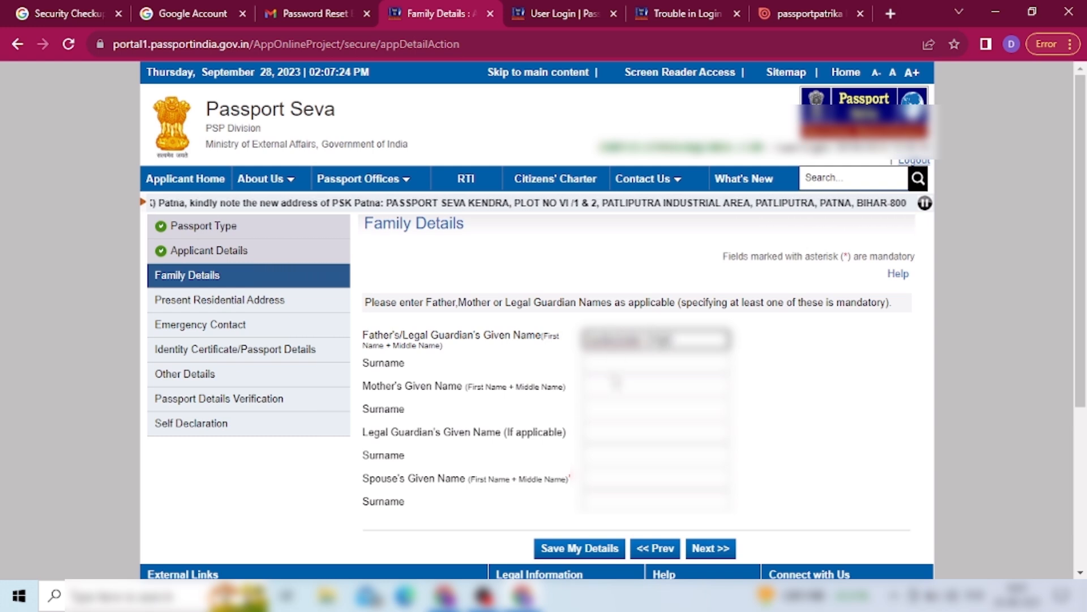
key(BackSpace)
key(BackSpace)
key(BackSpace)
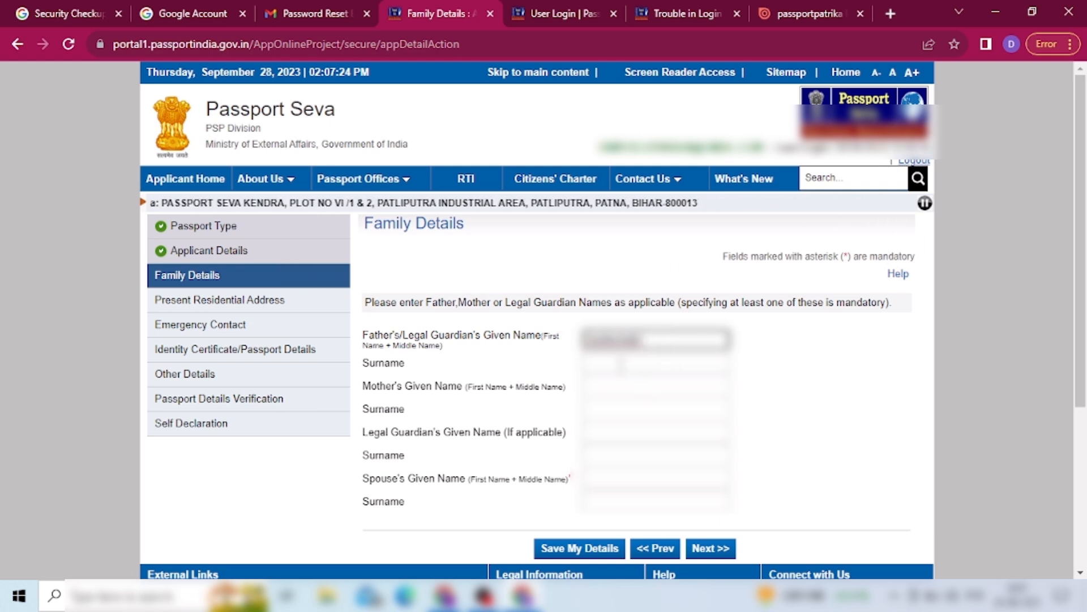
click(621, 362)
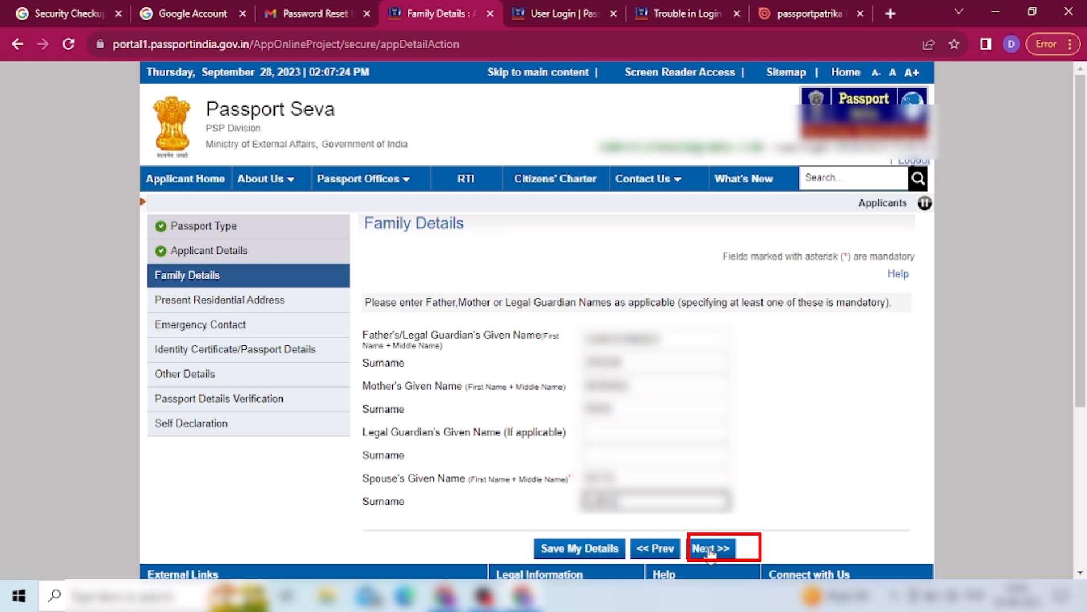
click(710, 549)
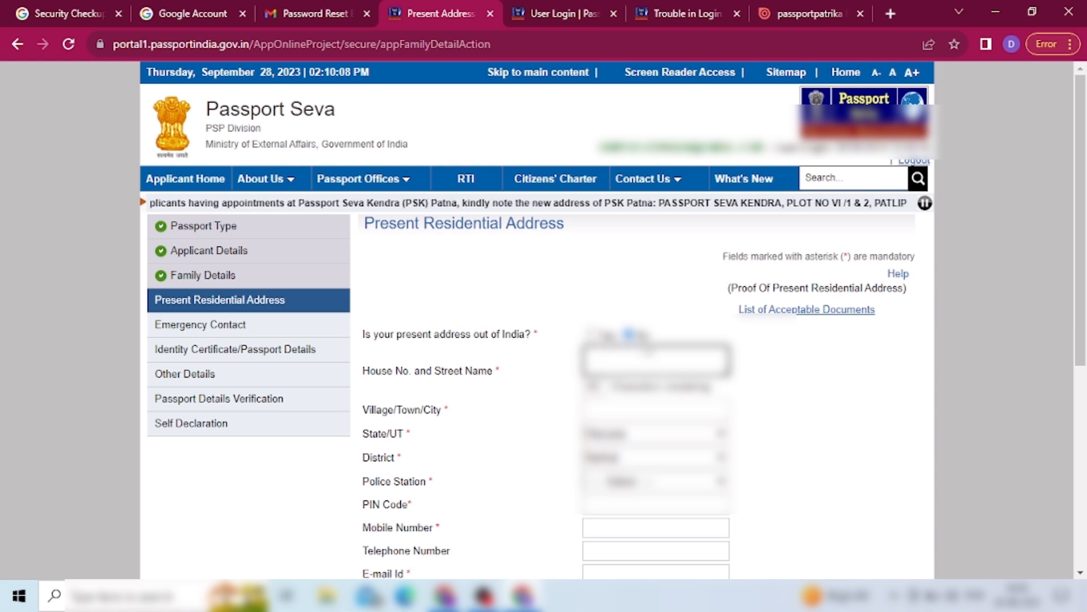
- Enter house number, village, permanent-address Yes and the applicant's e-mail, then continue to Emergency Contact
click(627, 361)
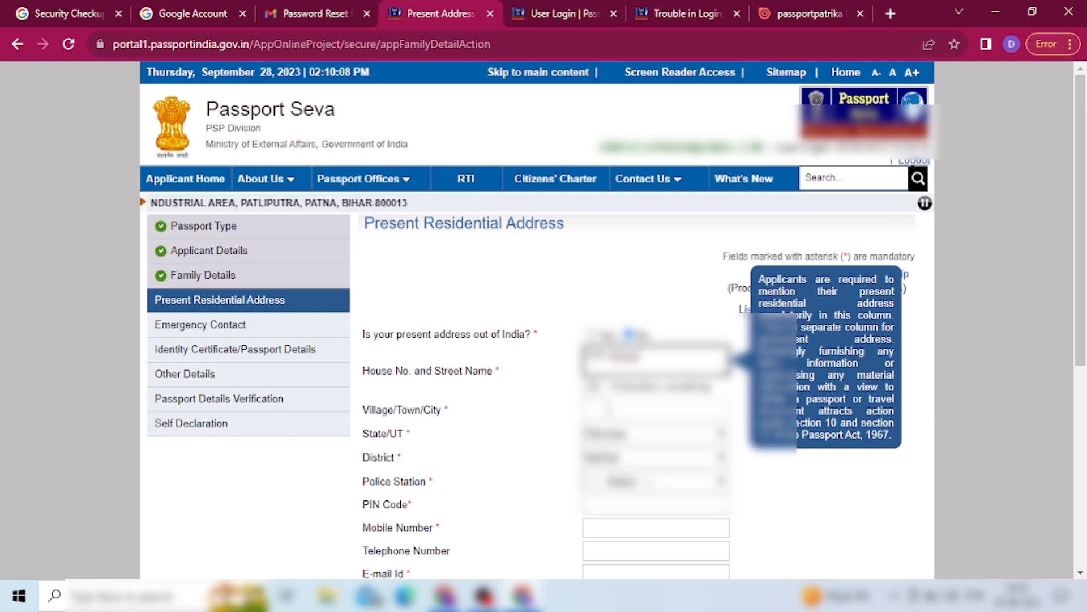
click(608, 409)
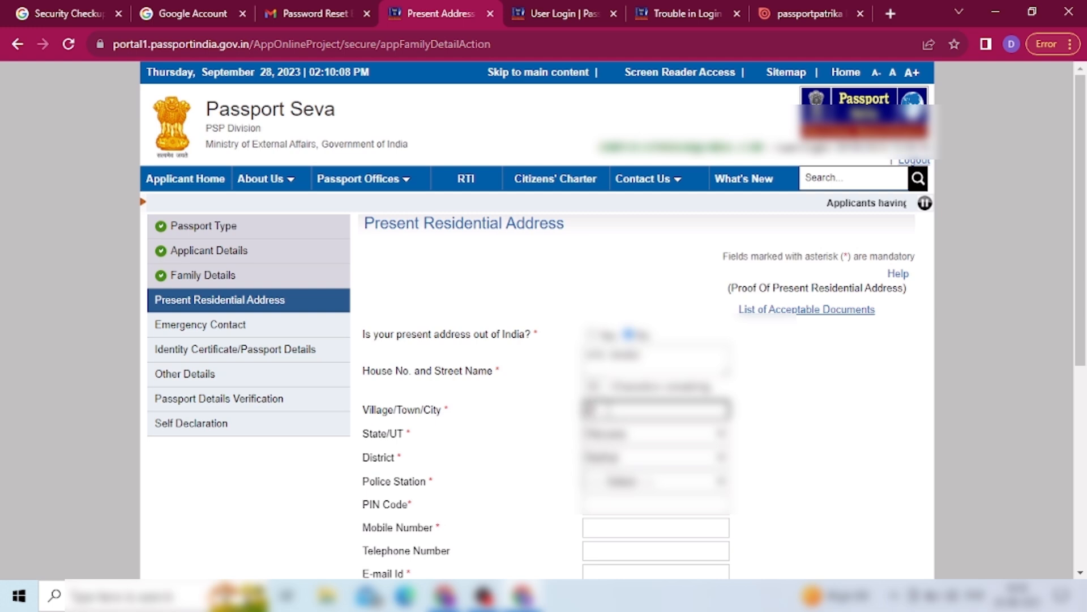
scroll(883, 555, down, 2)
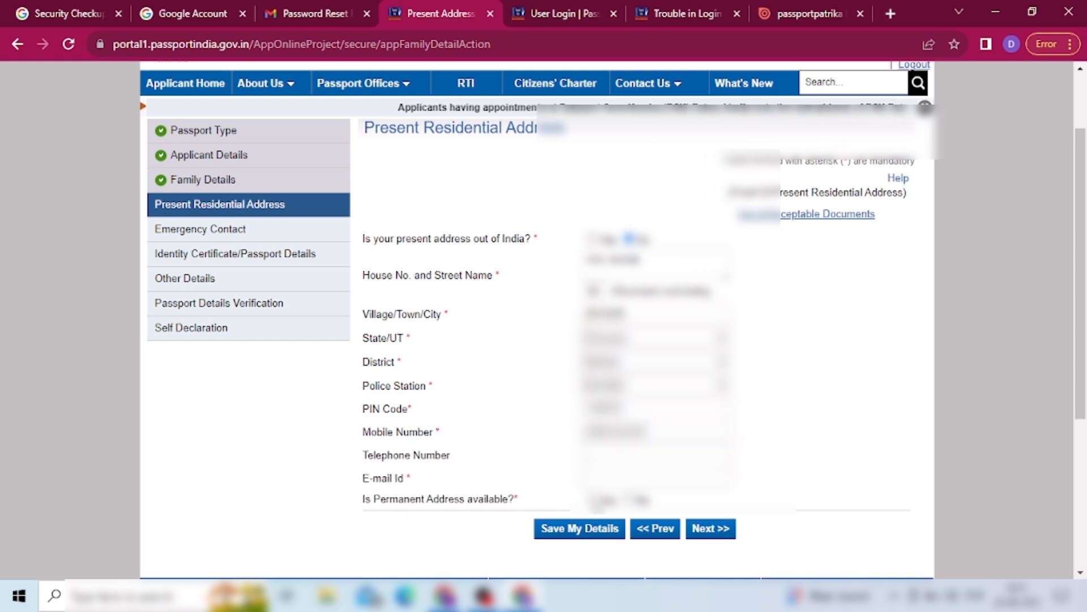
click(592, 500)
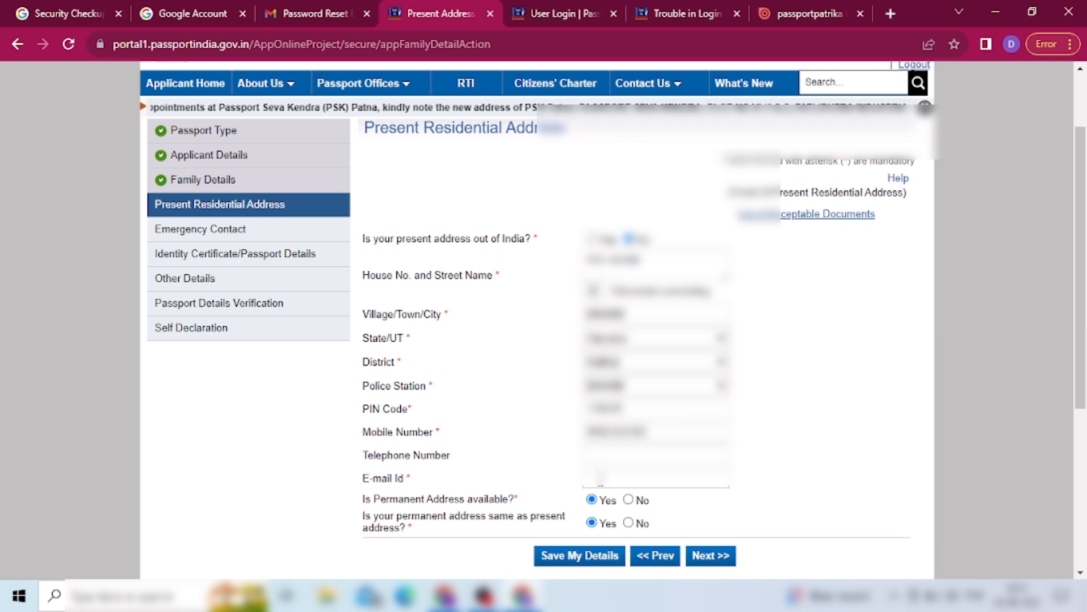
click(588, 477)
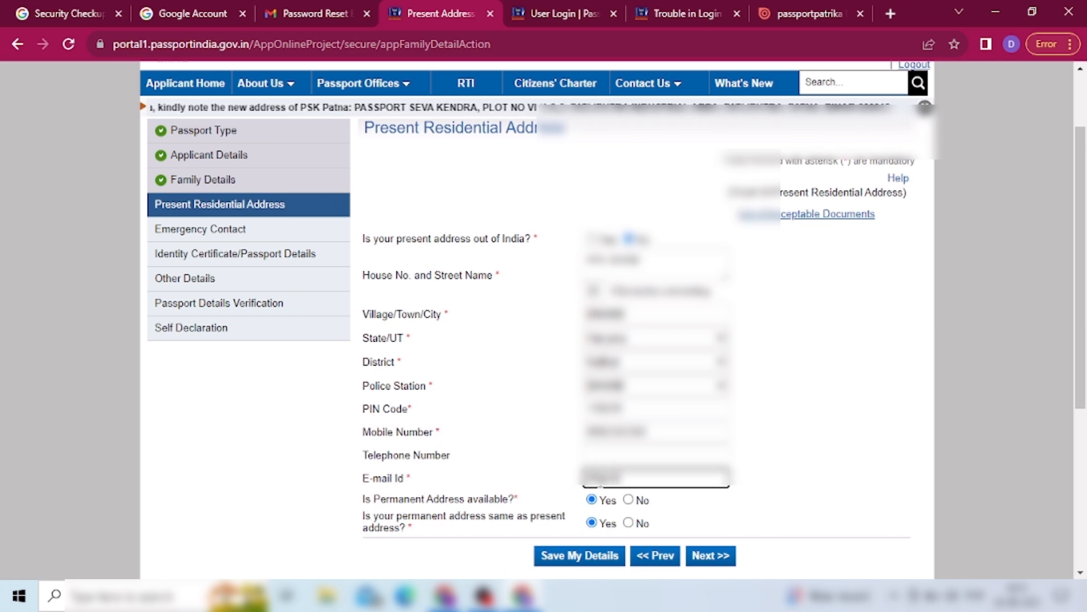
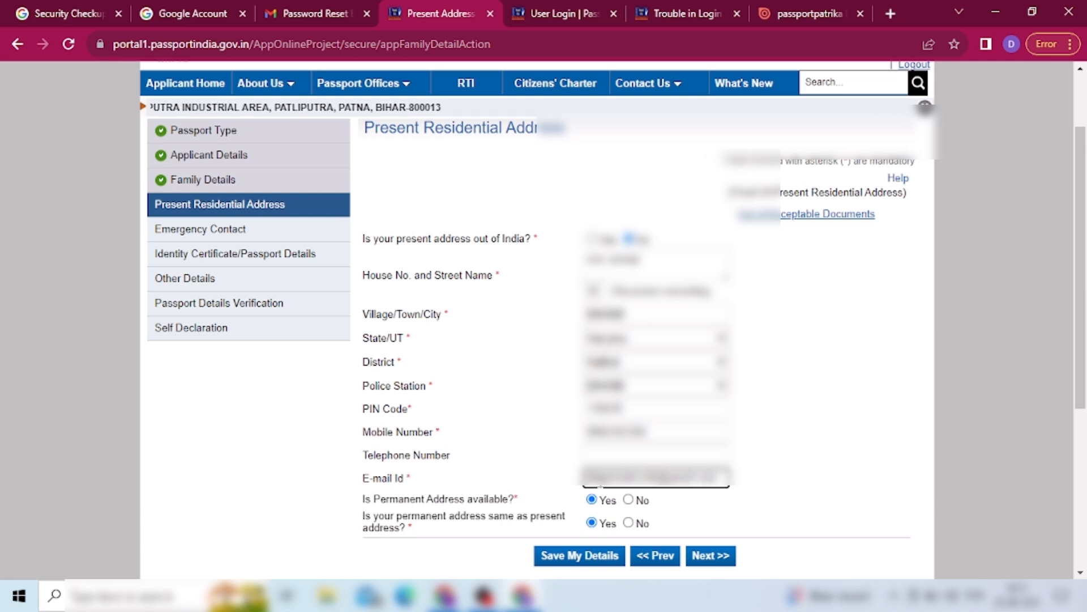
click(708, 556)
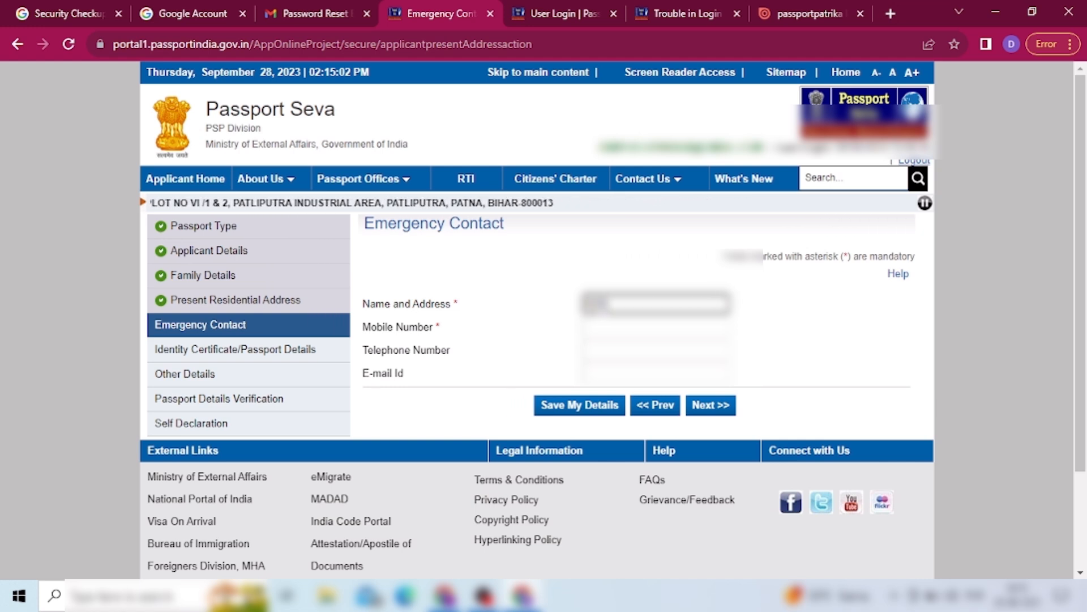
- Finish the emergency contact's details and continue to Identity Certificate/Passport Details
text(mar)
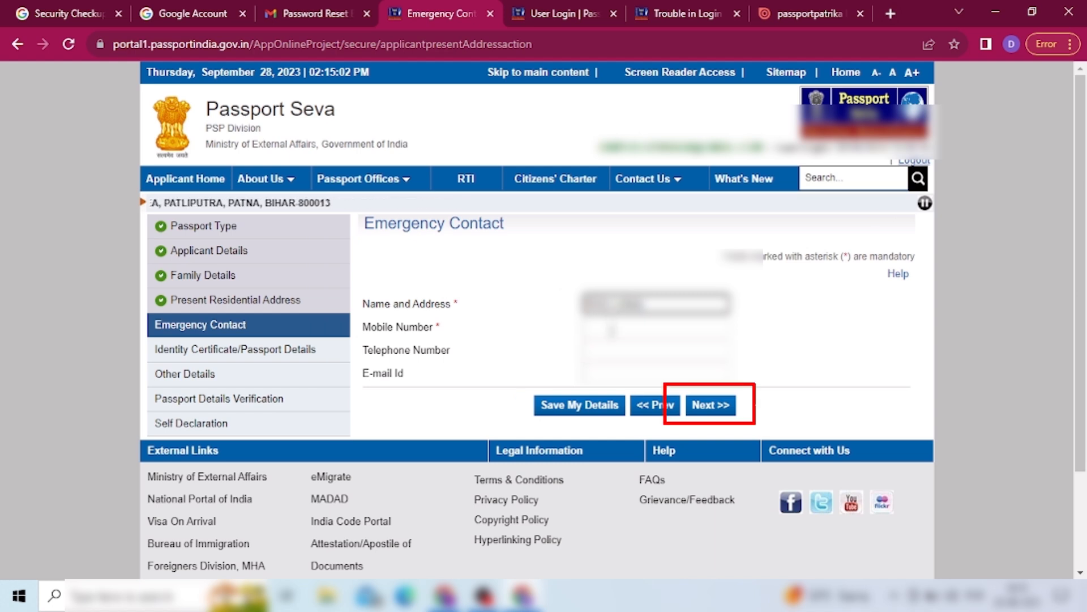
click(711, 408)
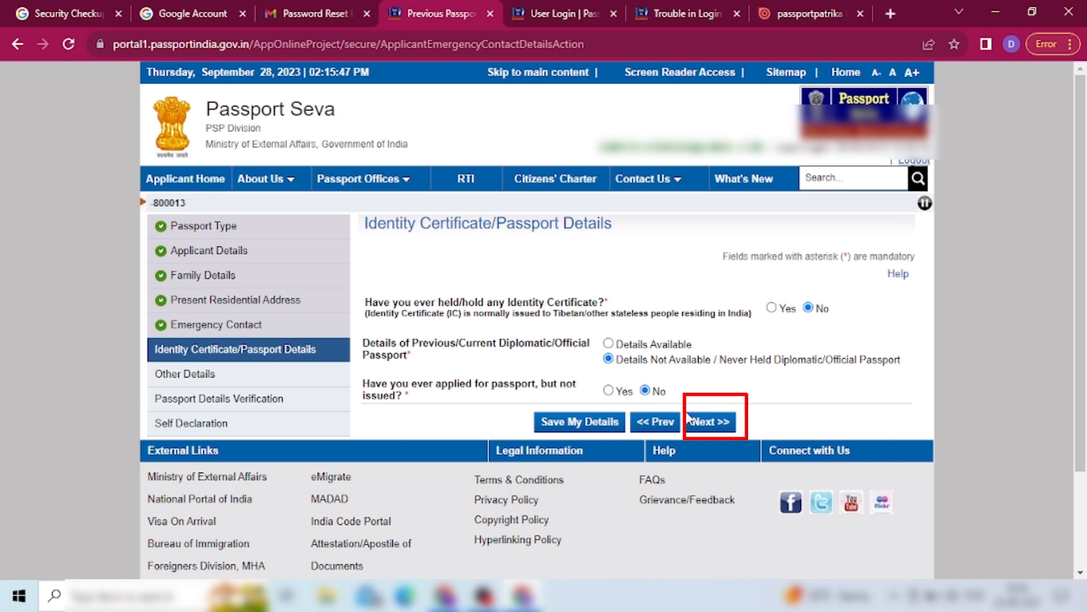
- Save the No, Details Not Available and No answers and continue to Other Details
click(707, 421)
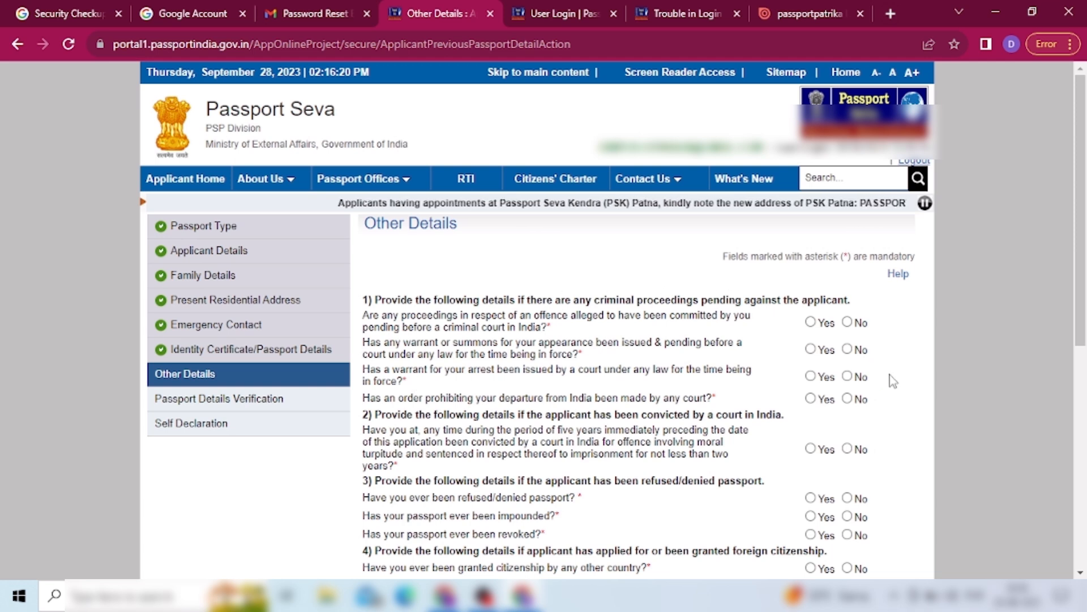
- Submit the all-No Other Details answers and continue to Passport Details Verification
scroll(1076, 568, down, 3)
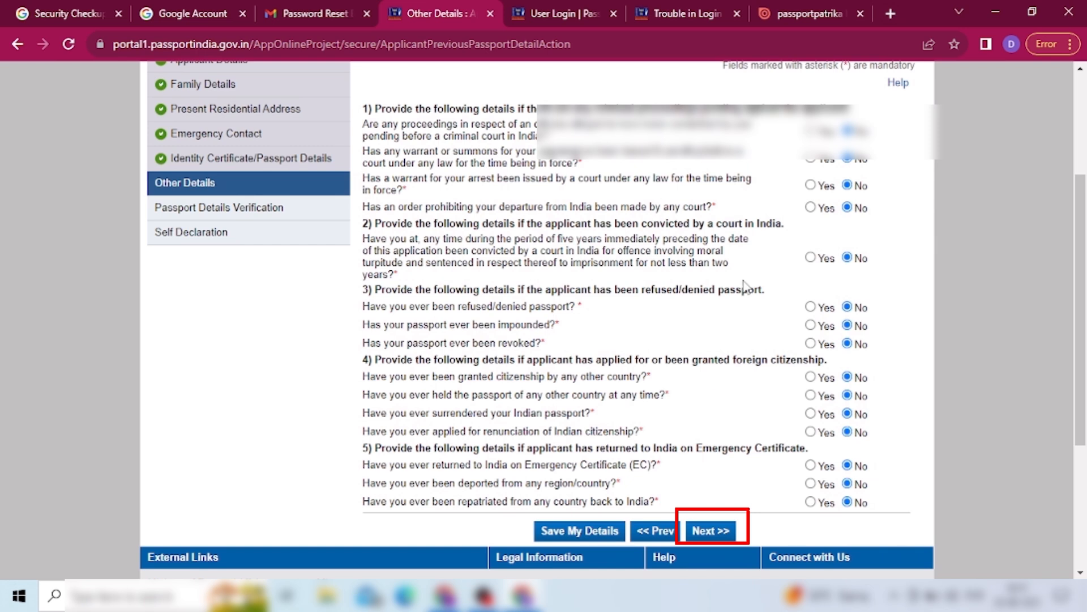
click(709, 529)
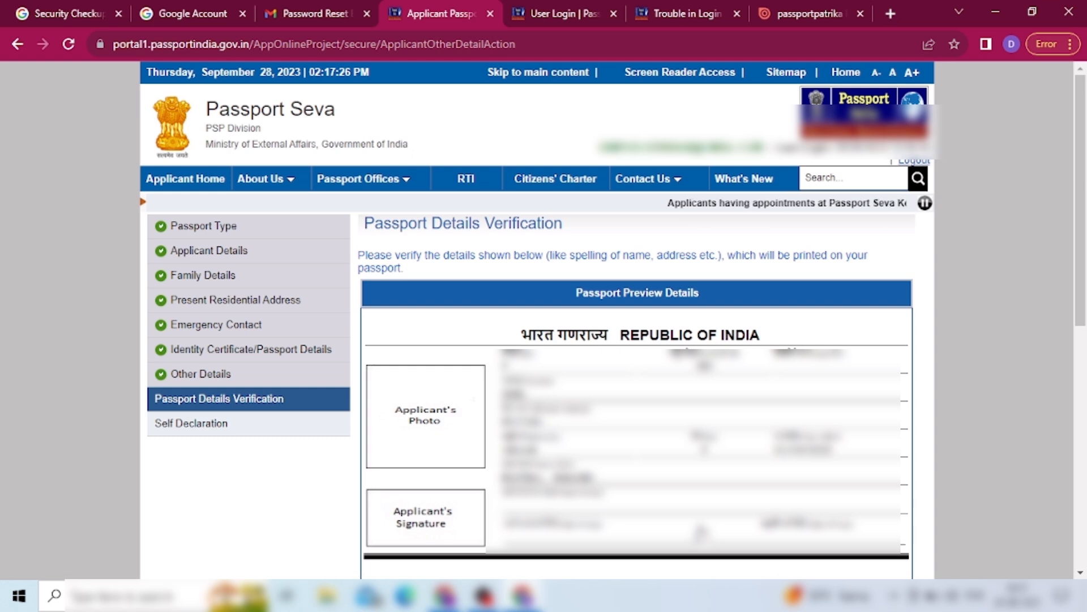
- Look over the Passport Preview Details and proceed to Self Declaration
click(1081, 545)
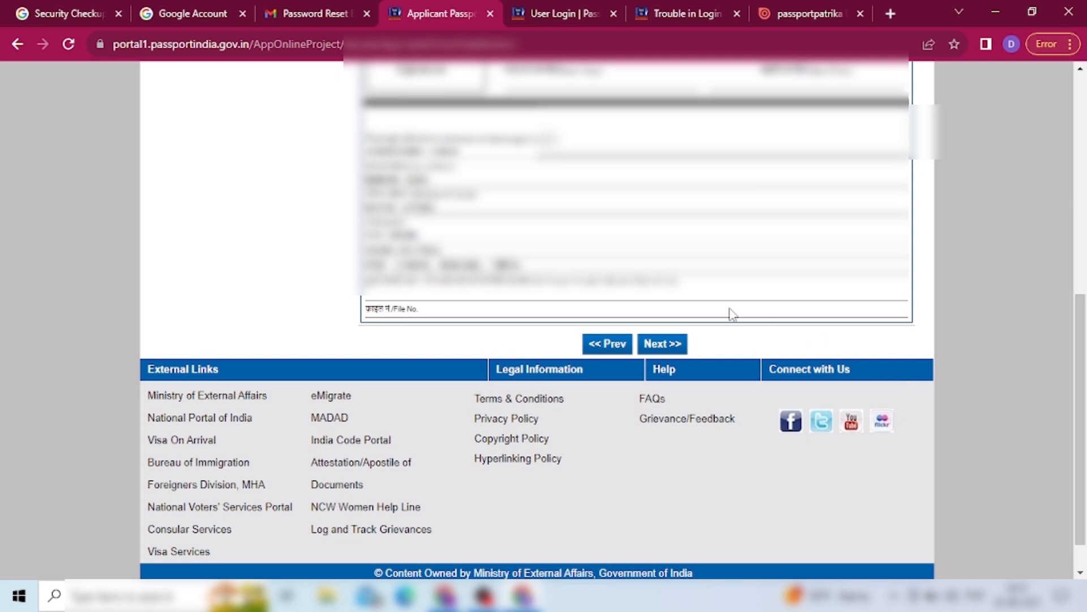
scroll(1083, 538, down, 2)
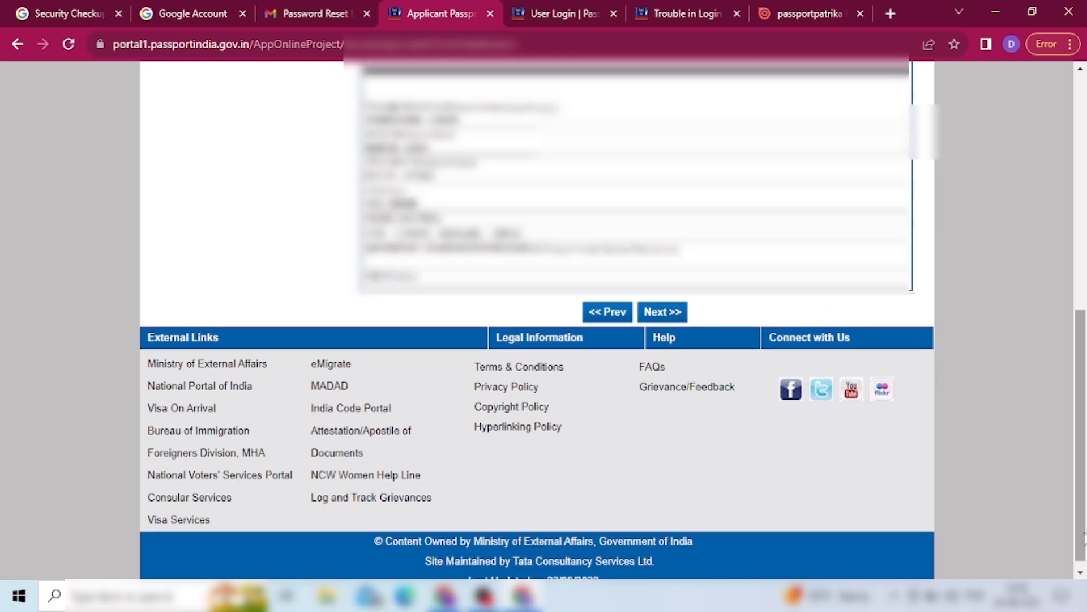
click(666, 312)
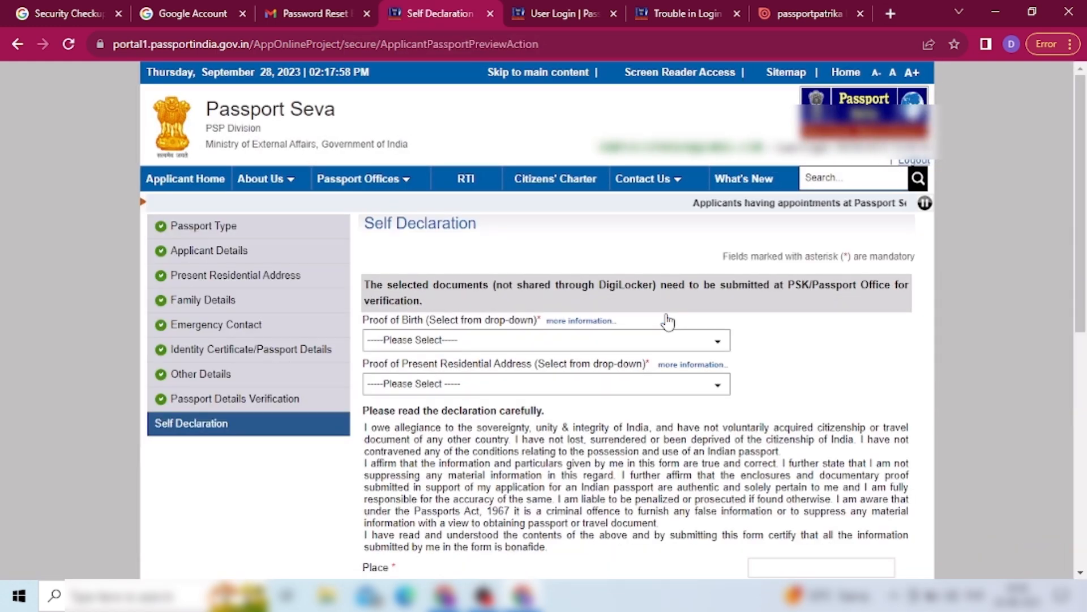
- Choose Aadhaar Card/E-Aadhaar as proof of birth and Aadhaar Card (Address Proof) as address proof
click(718, 342)
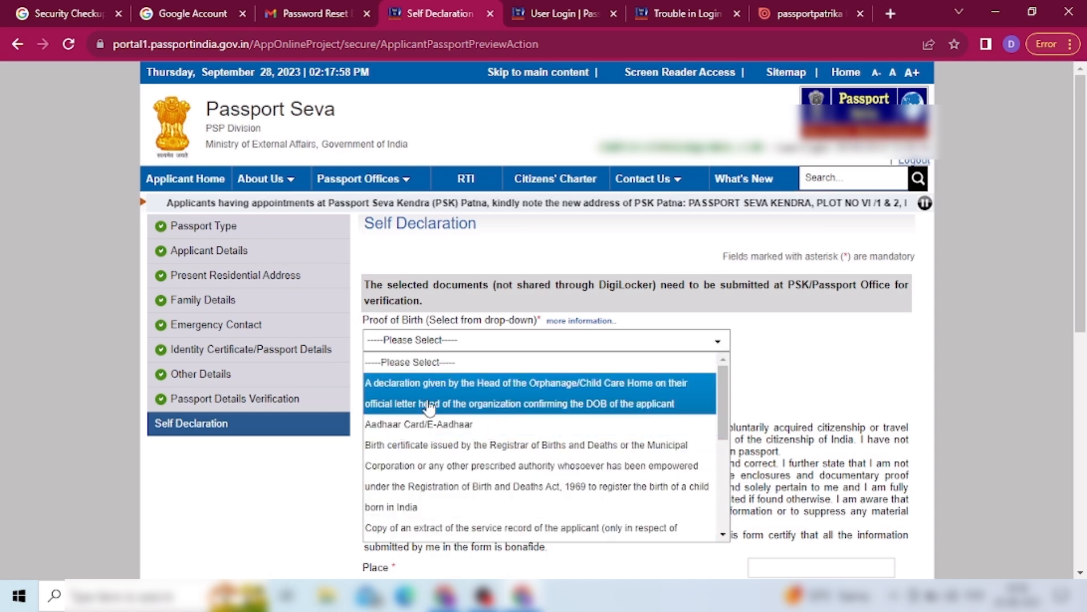
click(425, 430)
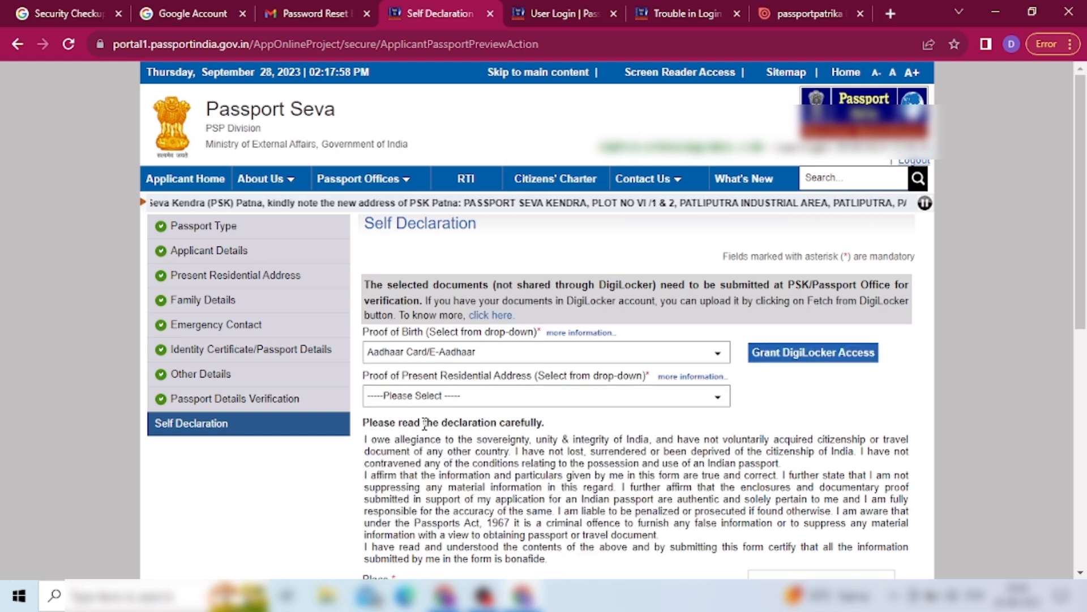
click(717, 406)
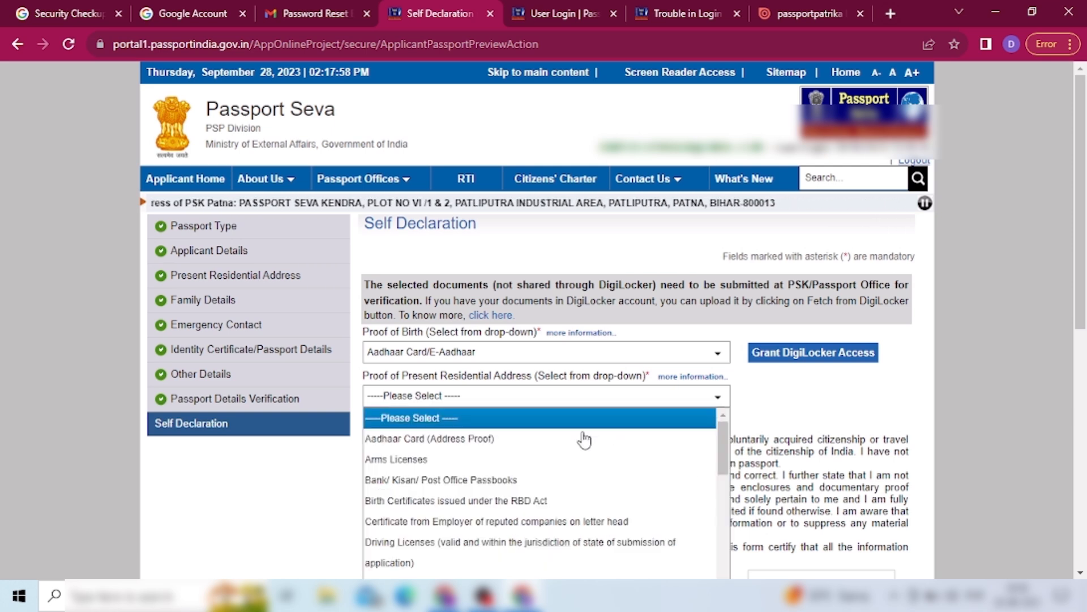
click(482, 442)
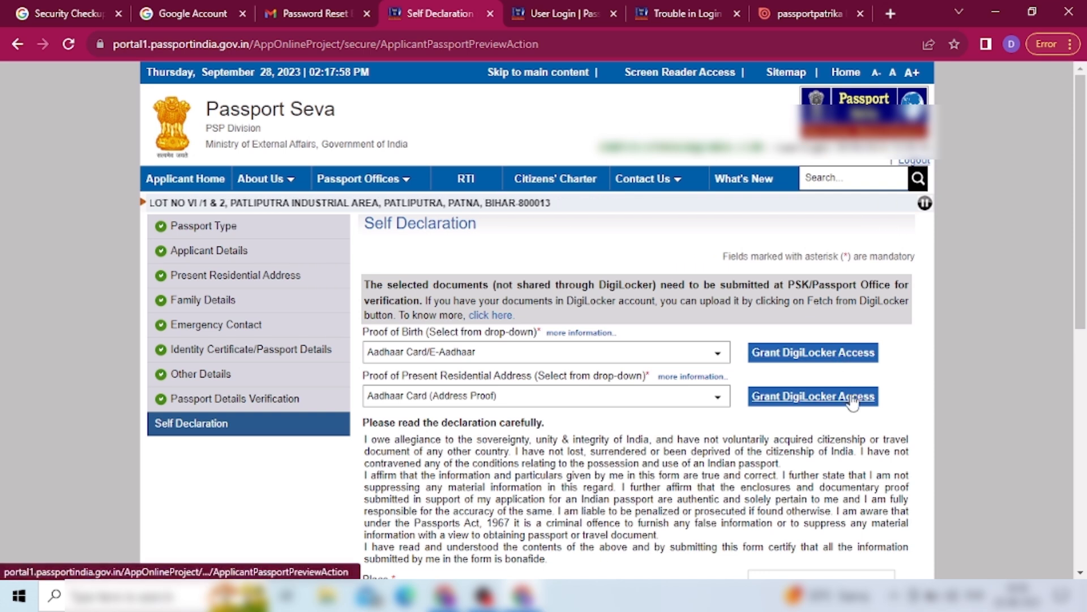
- Accept the self declaration and submit the application form
scroll(854, 402, down, 5)
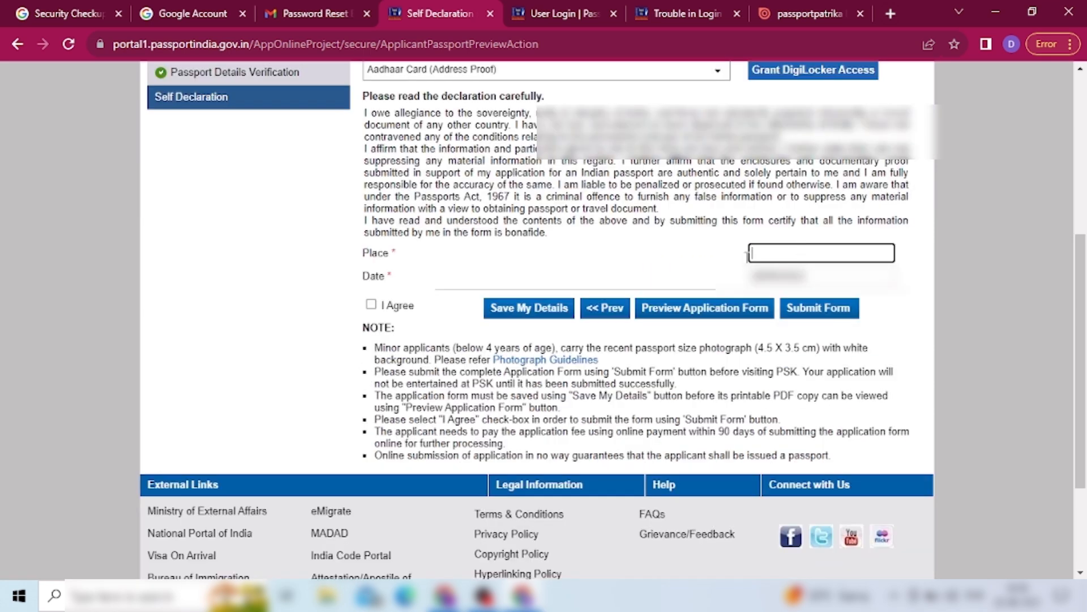
click(372, 307)
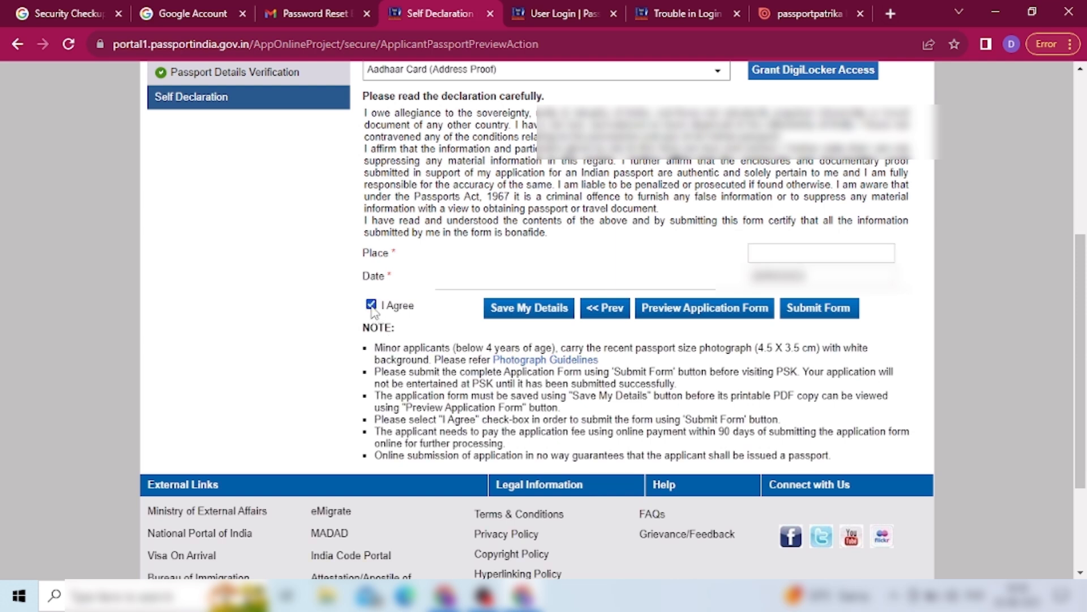
click(829, 312)
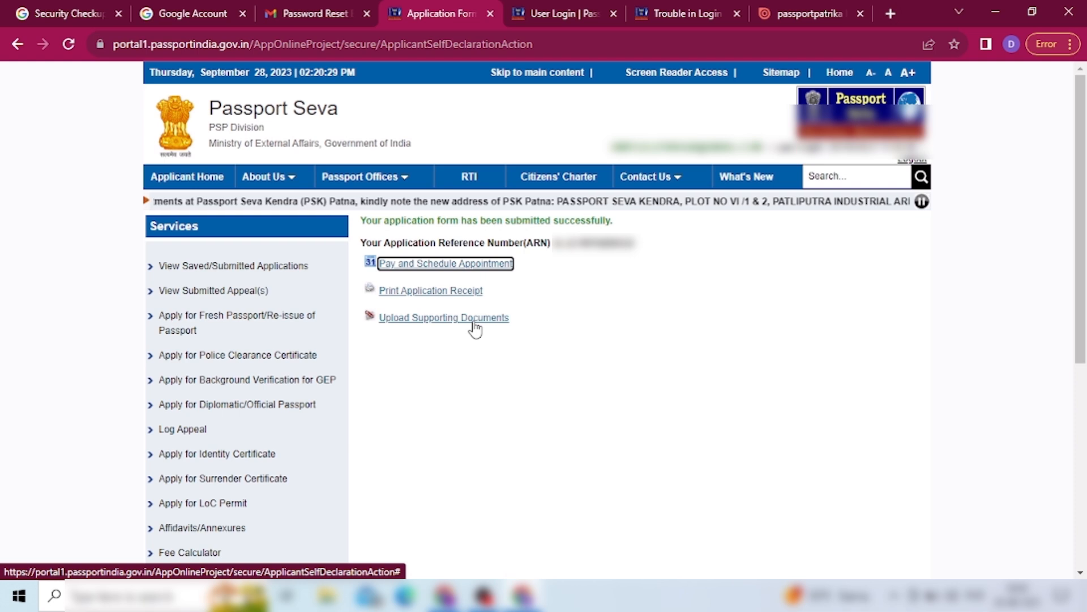
- Choose State Bank MOPS online payment and proceed to the Schedule Appointment page
click(397, 264)
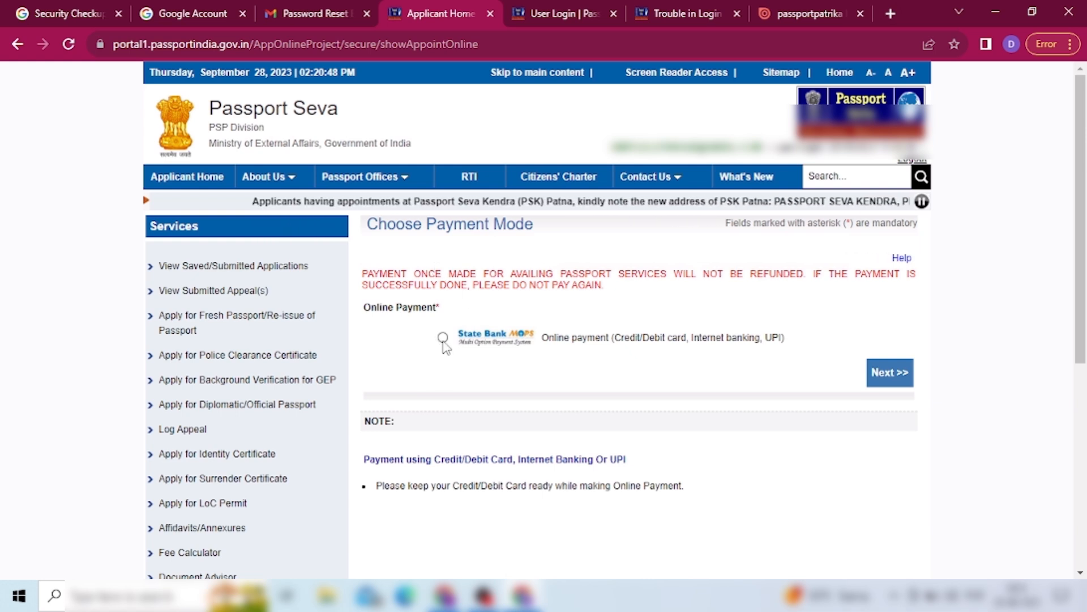
click(443, 338)
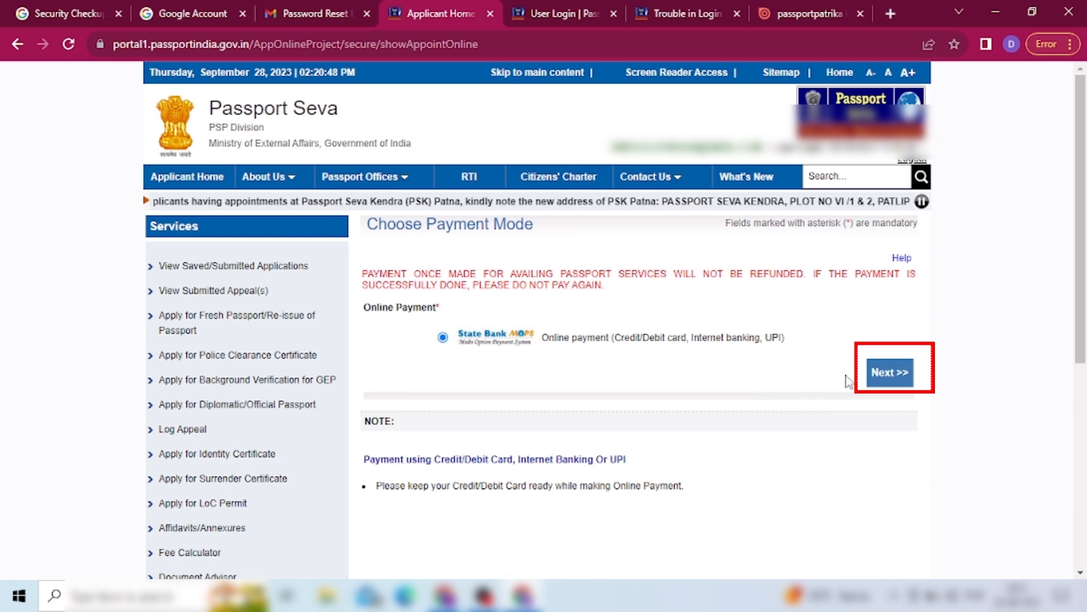
click(889, 373)
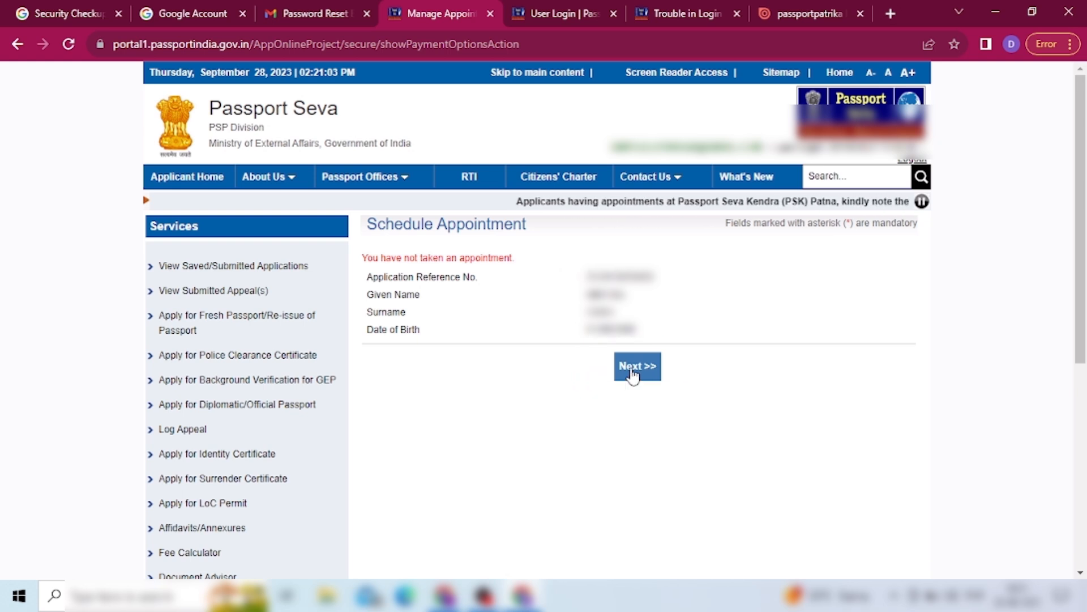
click(633, 374)
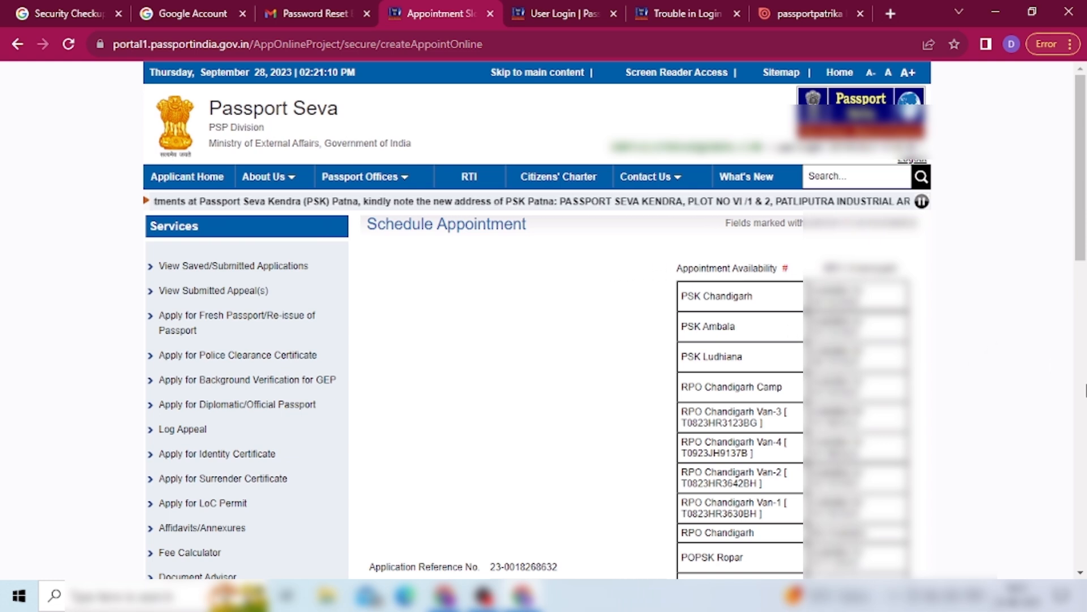
- Select the appointment location, enter the captcha, and continue to Pay And Book Appointment
click(1086, 390)
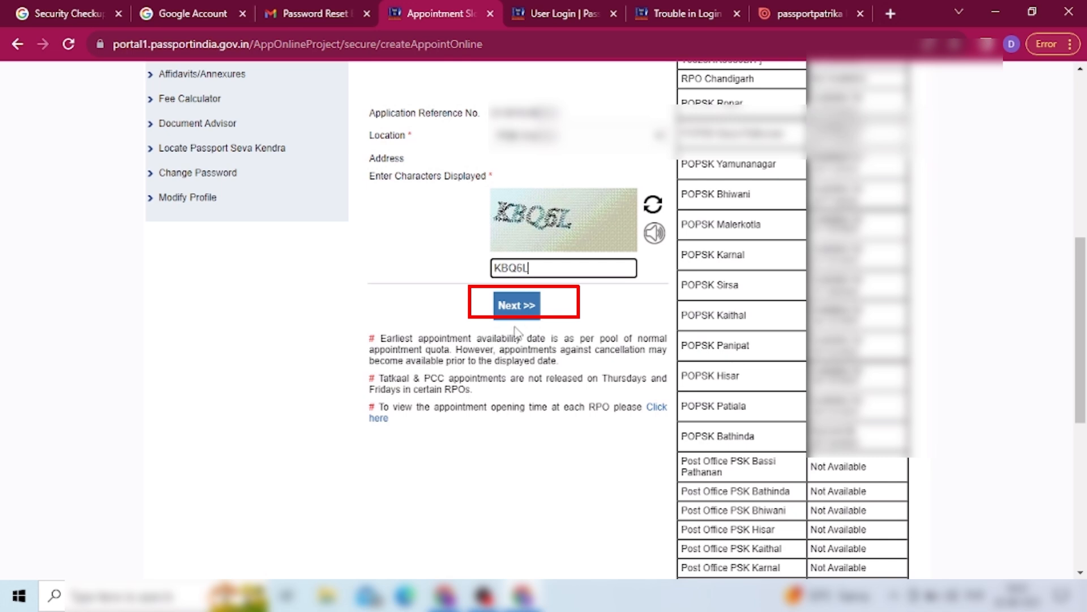
click(503, 309)
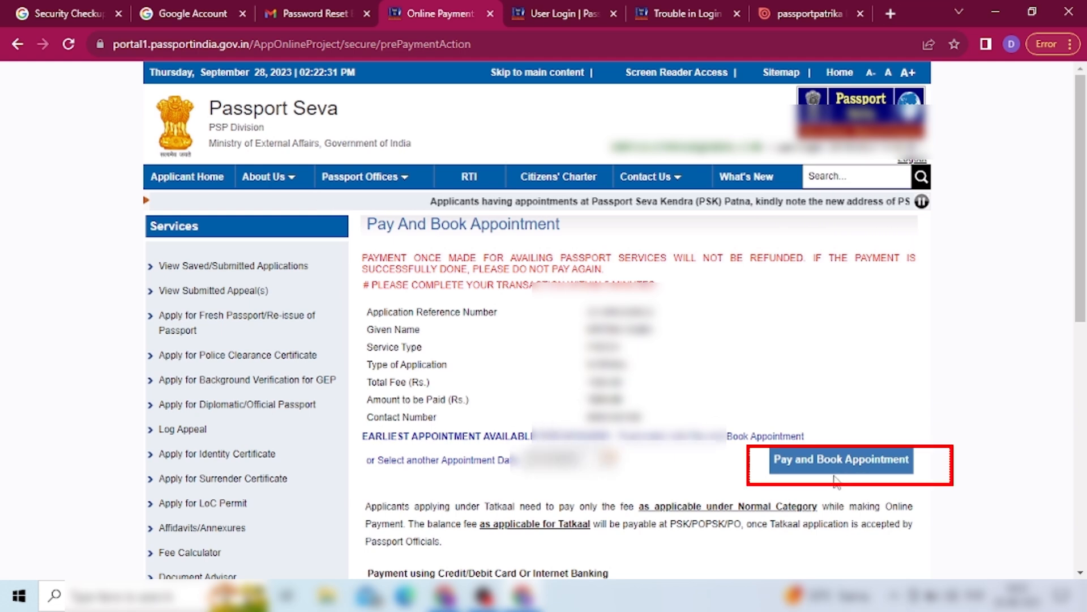
- Pay the Rs 1500.00 fee with a State Bank debit card to book the appointment
click(844, 472)
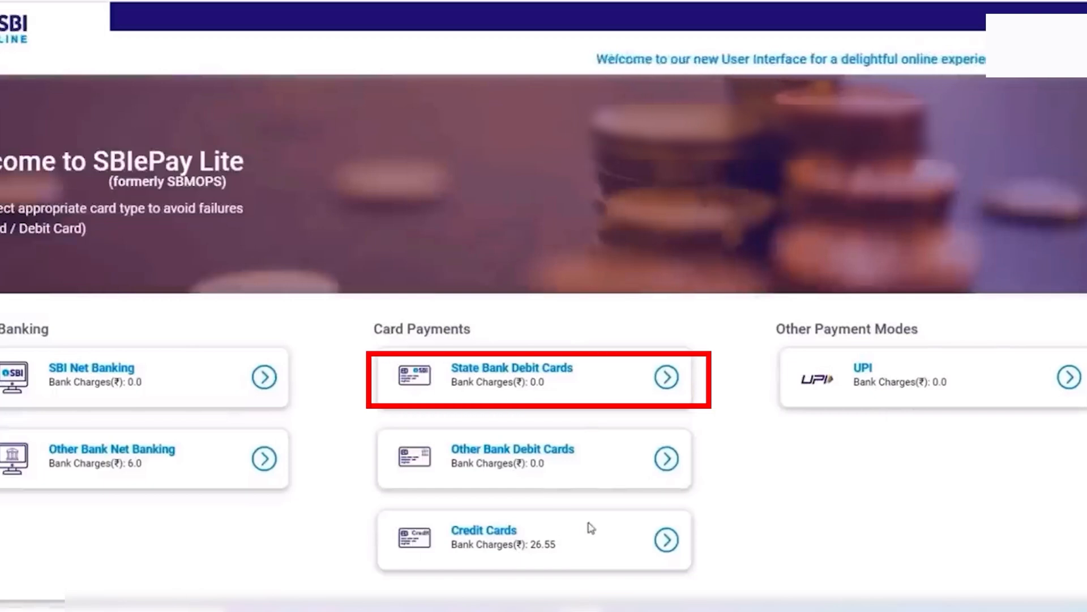
click(535, 371)
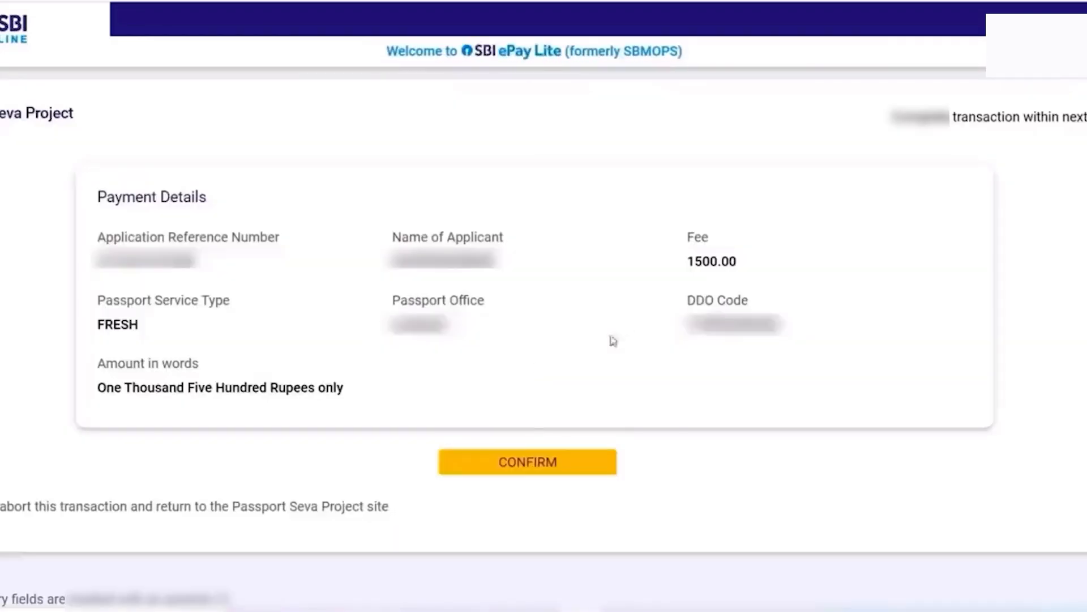
click(506, 460)
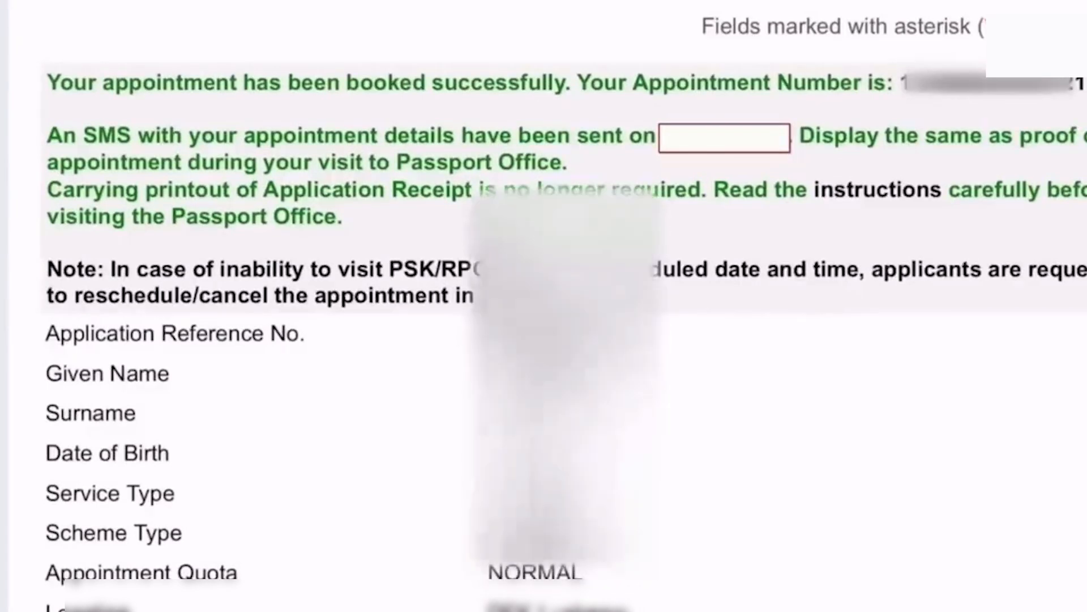
scroll(544, 306, down, 5)
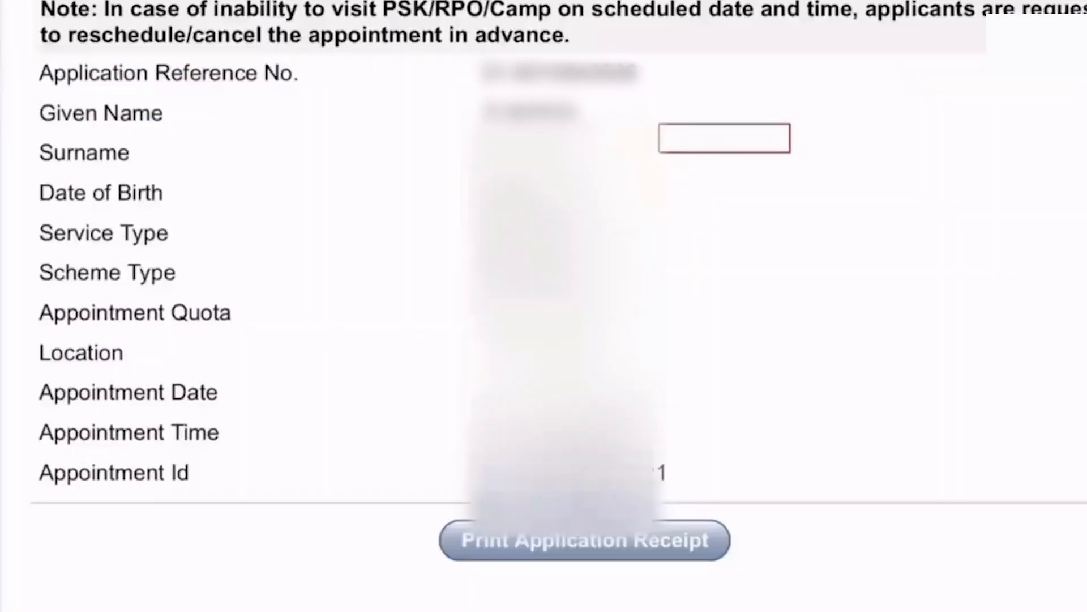